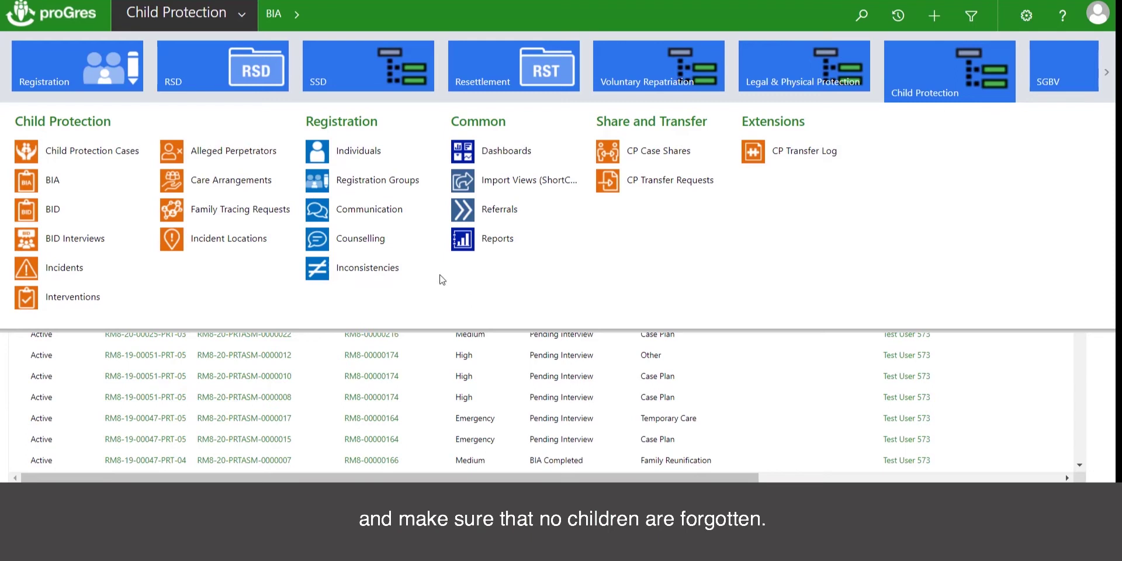
Step: Open the list of Best Interest Assessments in Child Protection and sort it by BIA Status in ascending order
{"action": "left_click", "coordinate": [74, 190]}
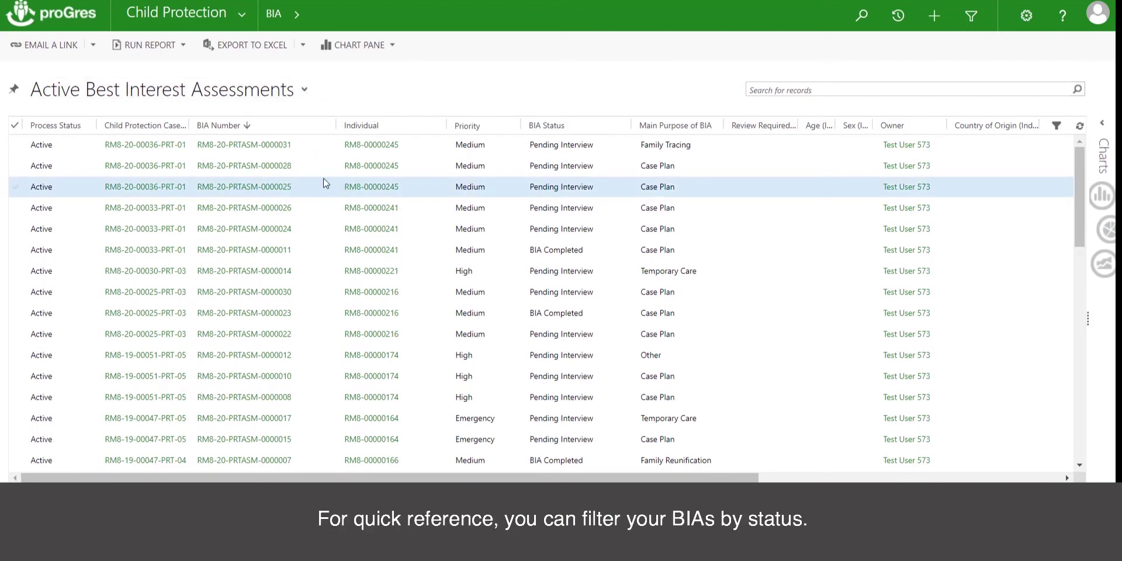
{"action": "left_click", "coordinate": [547, 127]}
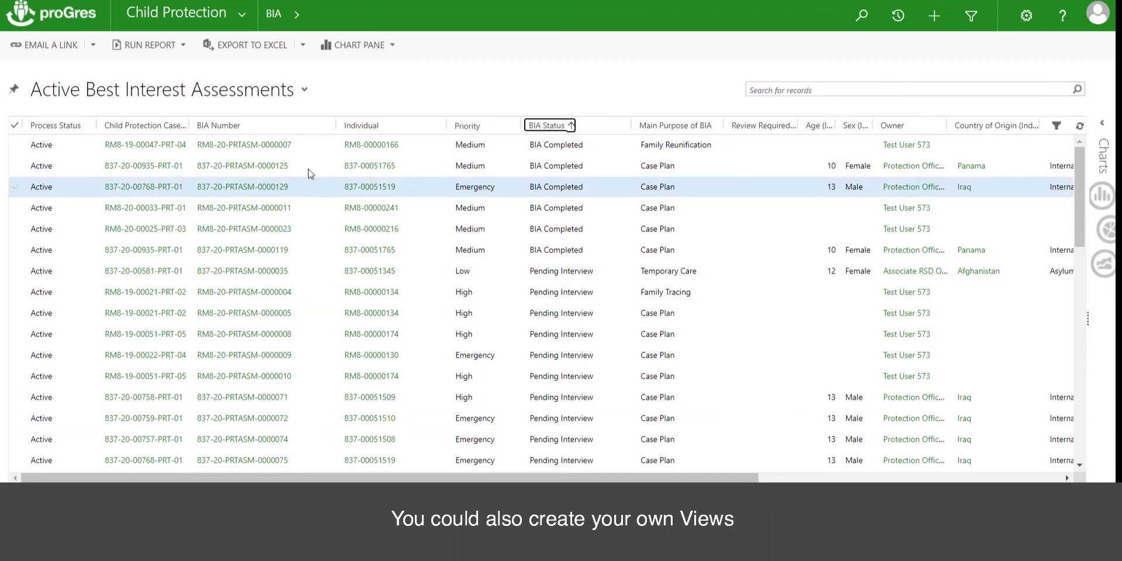
Step: Browse the system and custom views available for the Best Interest Assessments list and open its charts
{"action": "left_click", "coordinate": [304, 89]}
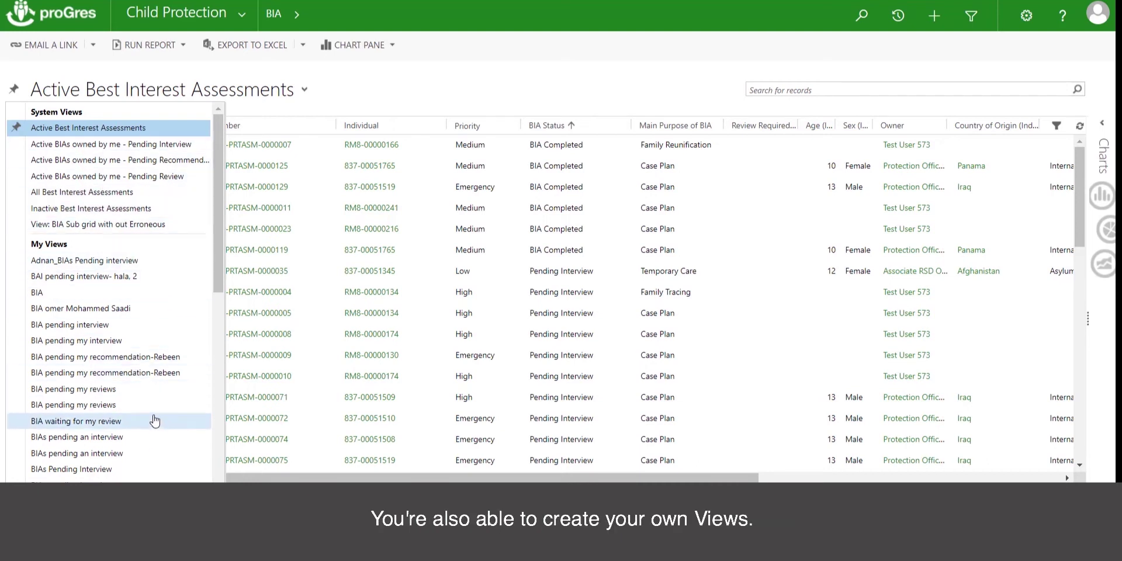
{"action": "scroll", "coordinate": [153, 420], "scroll_direction": "down", "scroll_amount": 1}
{"action": "scroll", "coordinate": [154, 419], "scroll_direction": "down", "scroll_amount": 5}
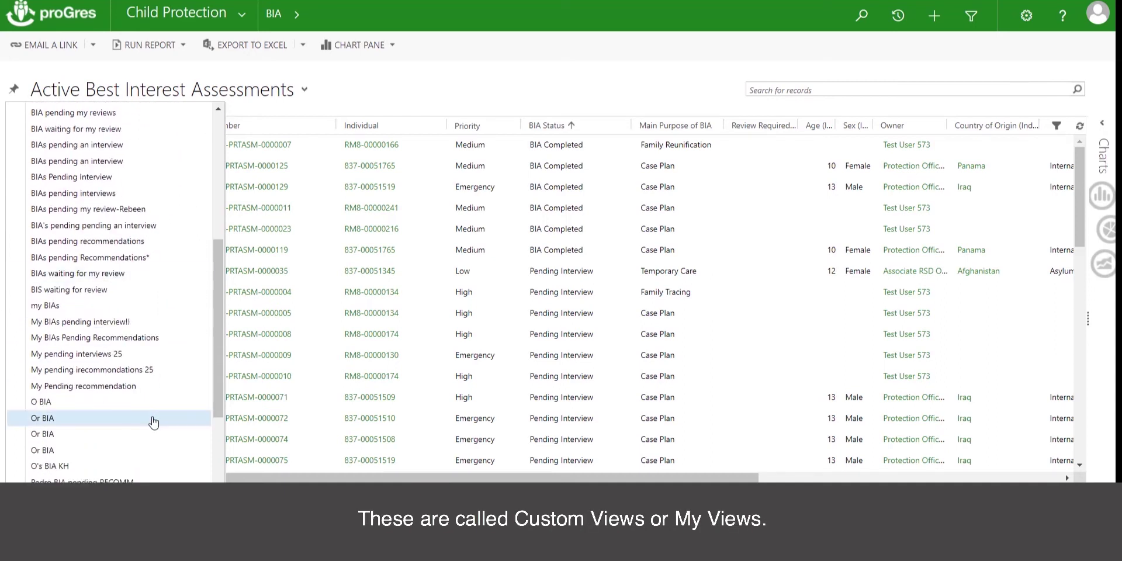
{"action": "scroll", "coordinate": [154, 422], "scroll_direction": "up", "scroll_amount": 2}
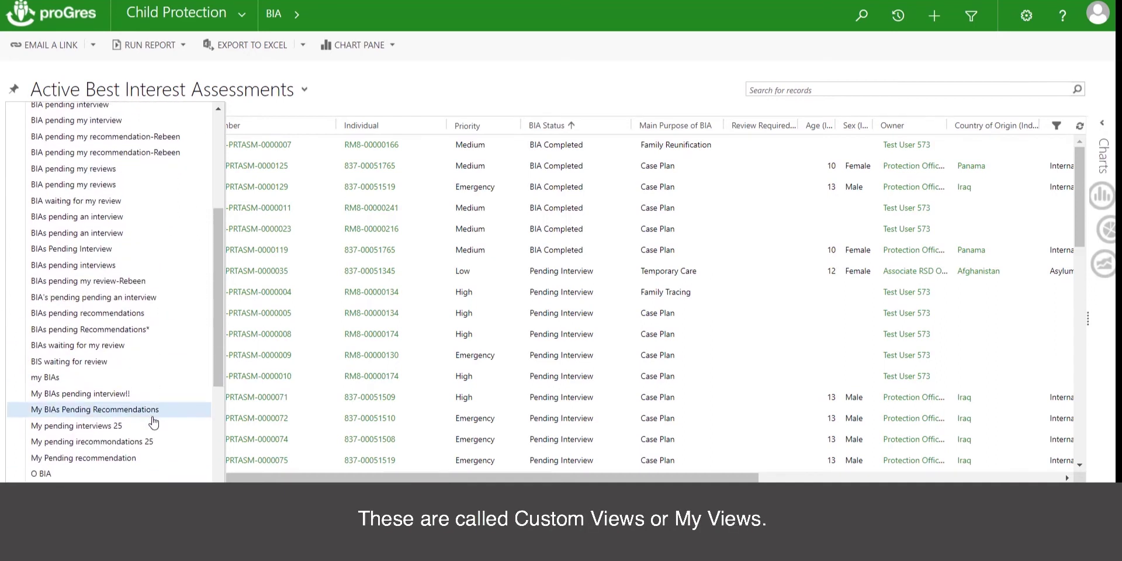
{"action": "scroll", "coordinate": [154, 421], "scroll_direction": "down", "scroll_amount": 5}
{"action": "scroll", "coordinate": [154, 422], "scroll_direction": "down", "scroll_amount": 1}
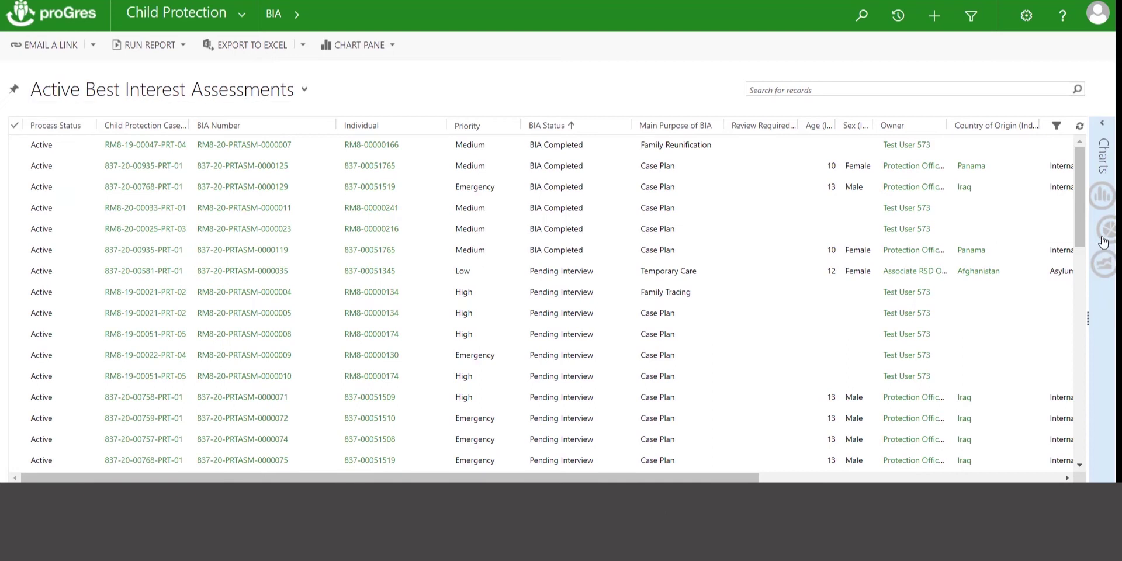
{"action": "left_click", "coordinate": [1103, 241]}
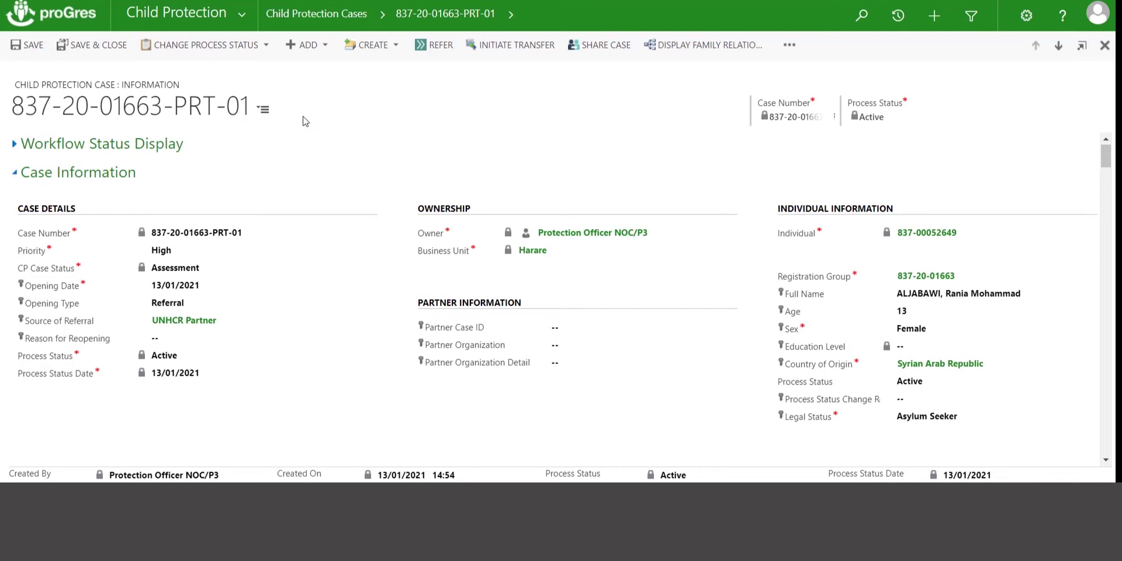
Step: Create a Best Interest Assessment from the case's BIA & BID section with Care Arrangements as its main purpose
{"action": "left_click", "coordinate": [325, 47]}
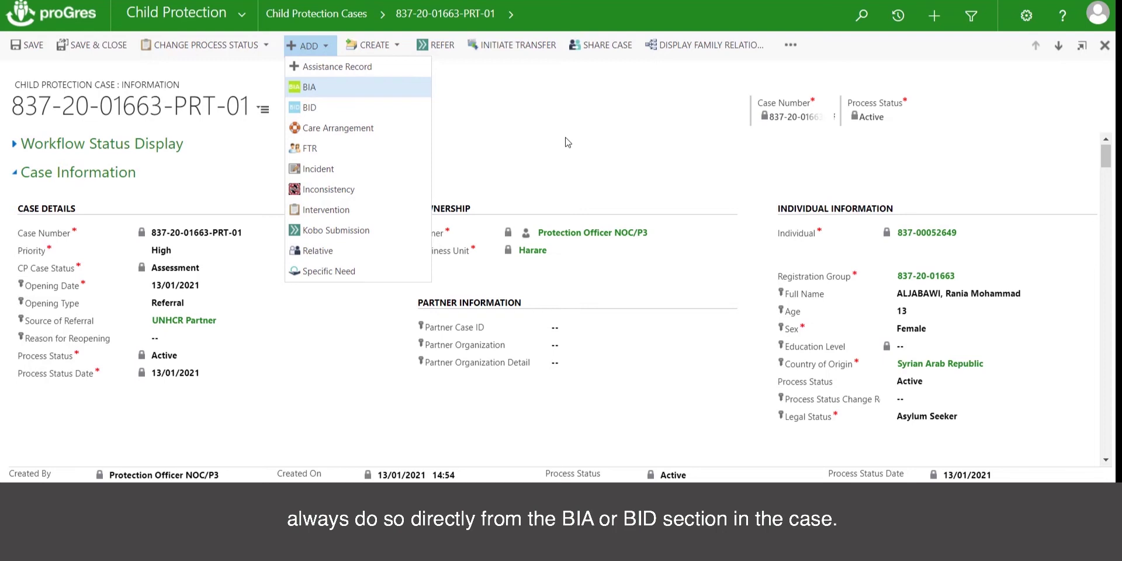
{"action": "key", "text": "Escape"}
{"action": "scroll", "coordinate": [170, 166], "scroll_direction": "down", "scroll_amount": 4}
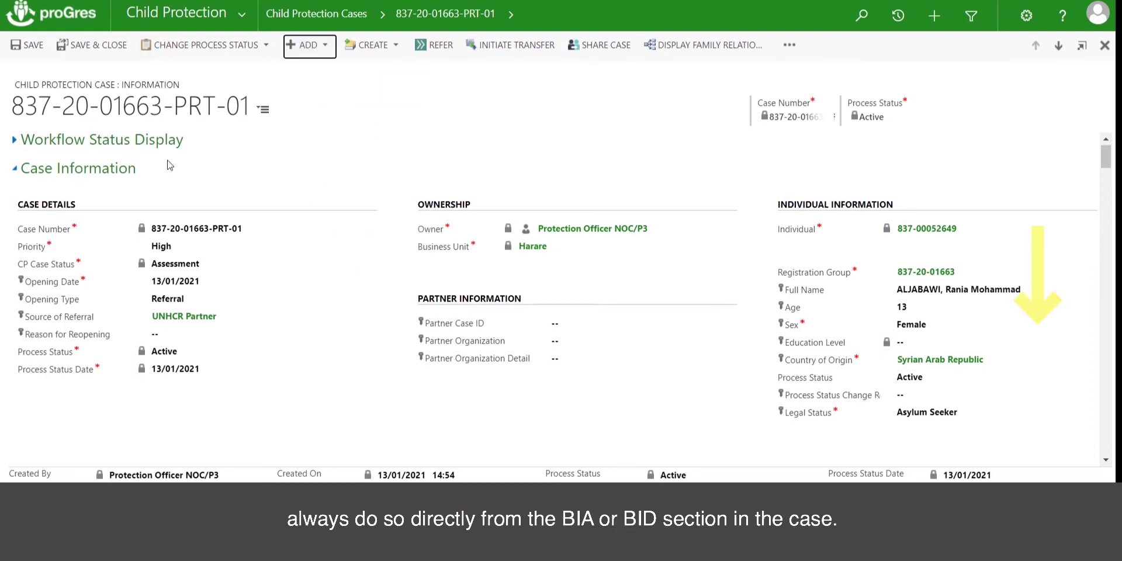
{"action": "scroll", "coordinate": [168, 164], "scroll_direction": "down", "scroll_amount": 10}
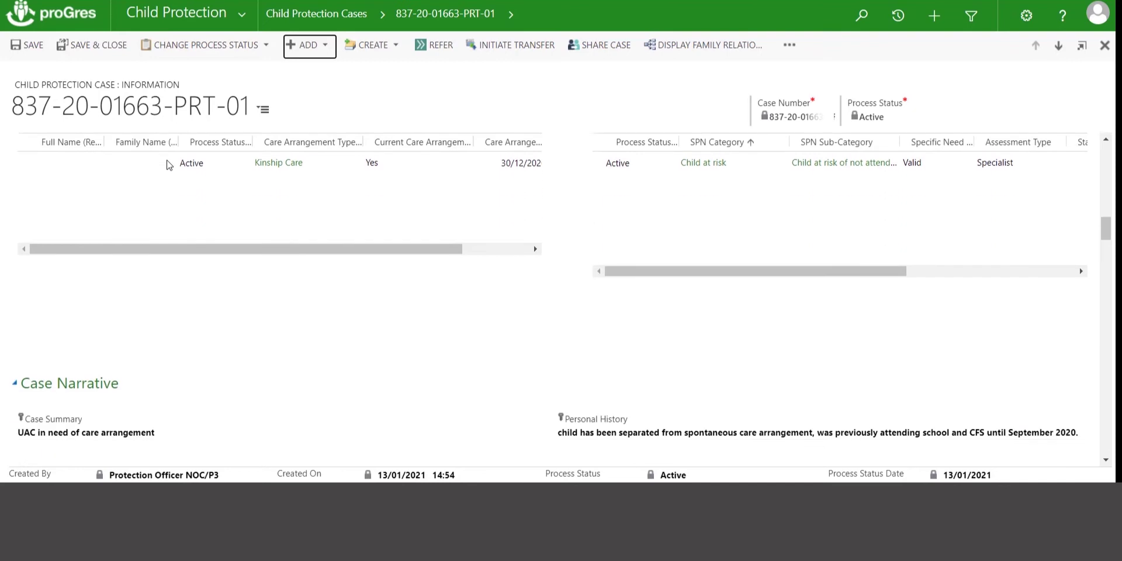
{"action": "scroll", "coordinate": [168, 165], "scroll_direction": "down", "scroll_amount": 6}
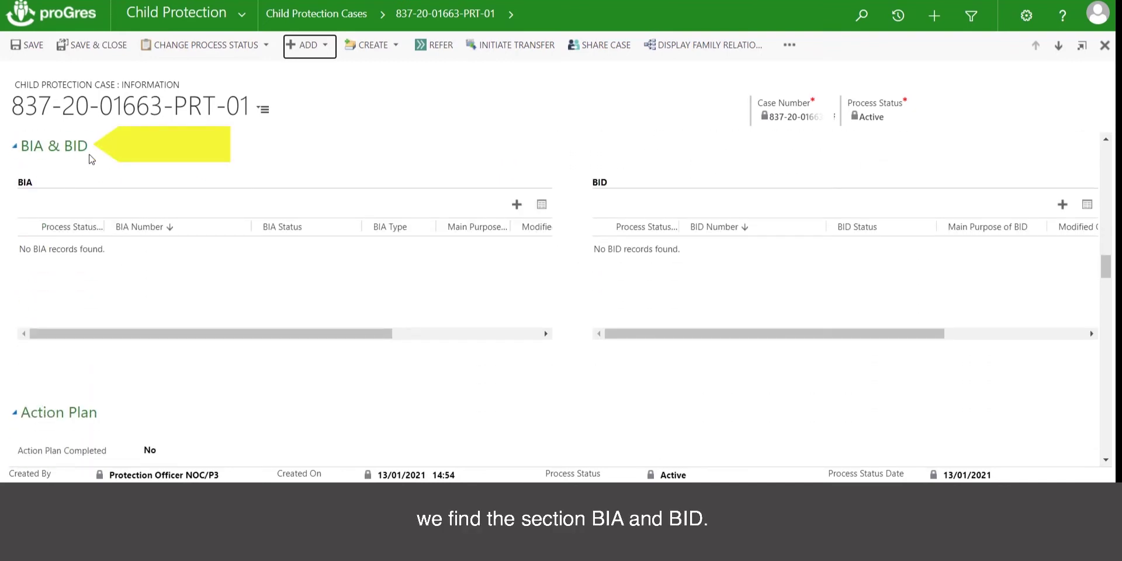
{"action": "left_click", "coordinate": [516, 206]}
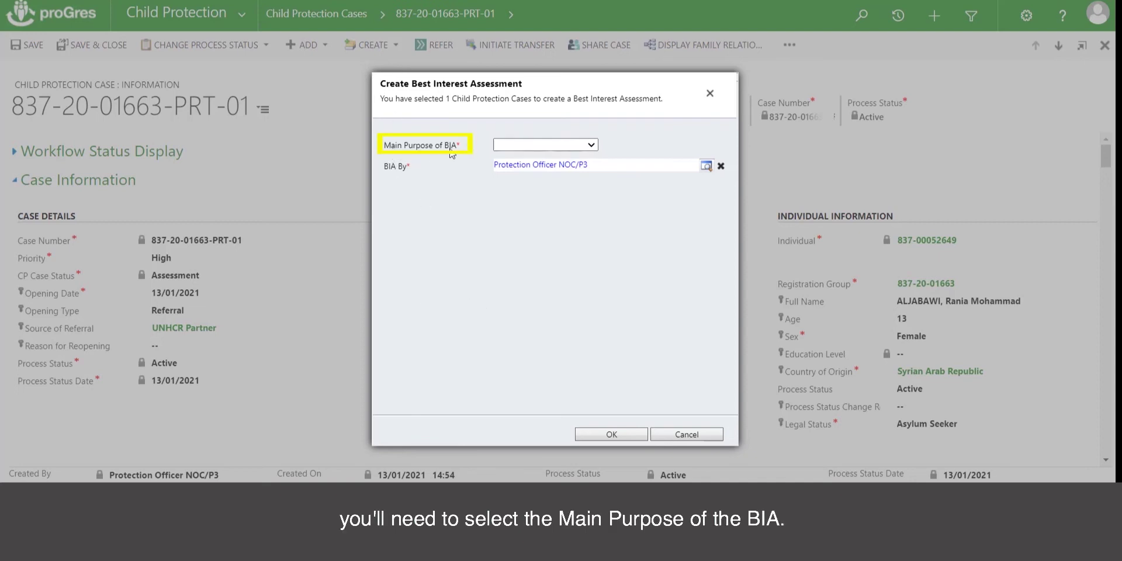
{"action": "left_click", "coordinate": [515, 146]}
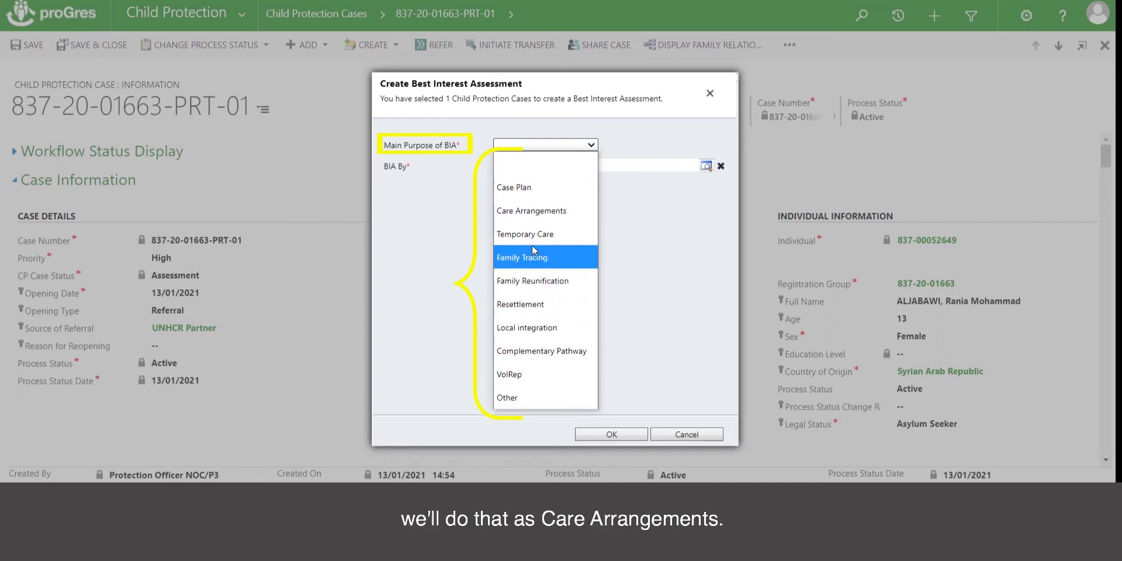
{"action": "left_click", "coordinate": [532, 213]}
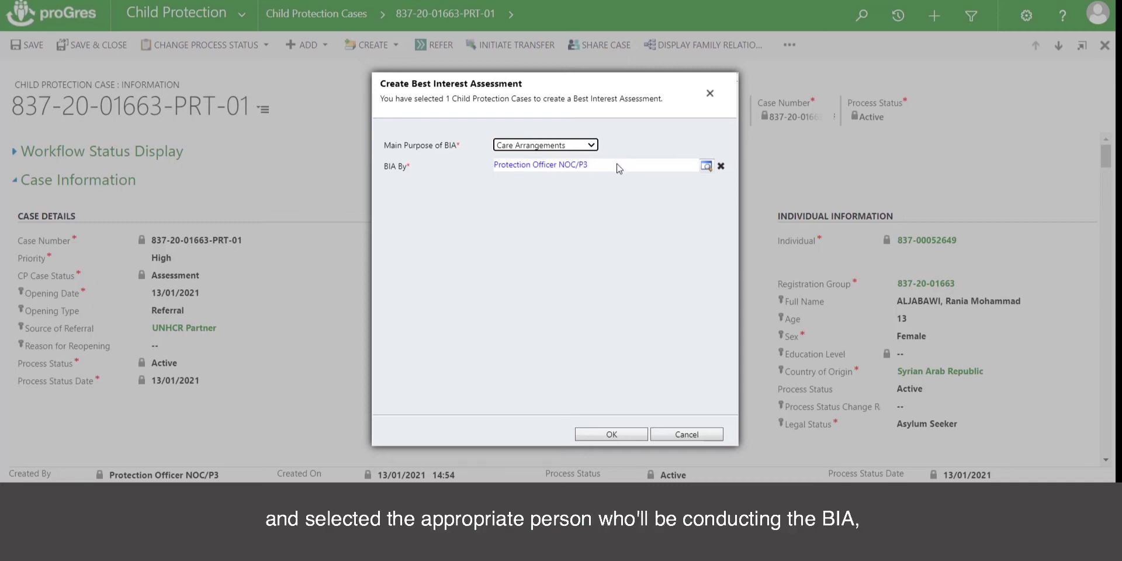
{"action": "left_click", "coordinate": [611, 434]}
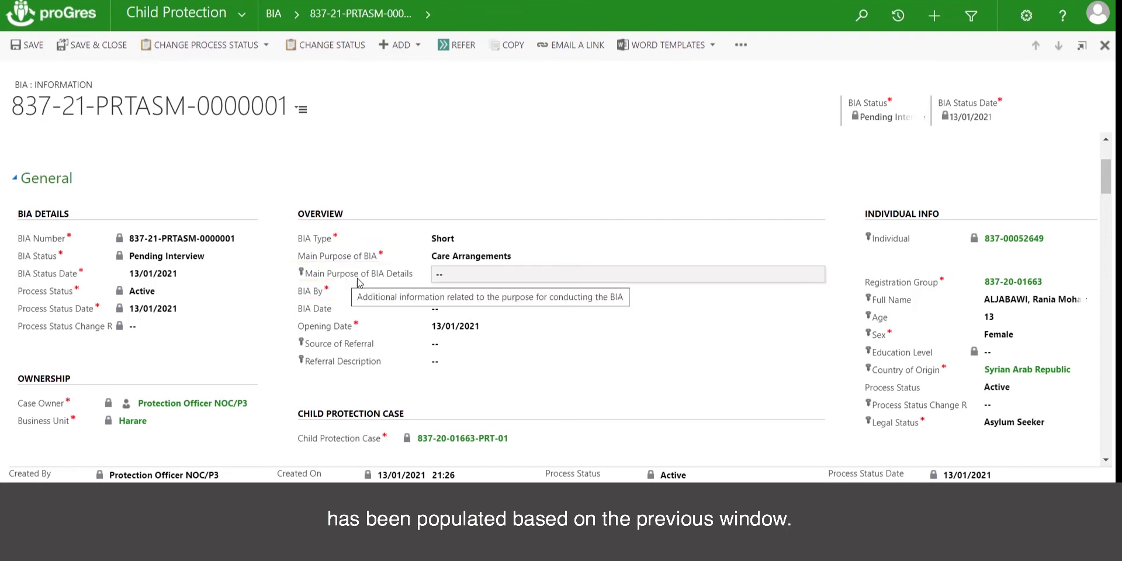
Step: Set the assessment's Source of Referral to Community Services
{"action": "left_click", "coordinate": [447, 274]}
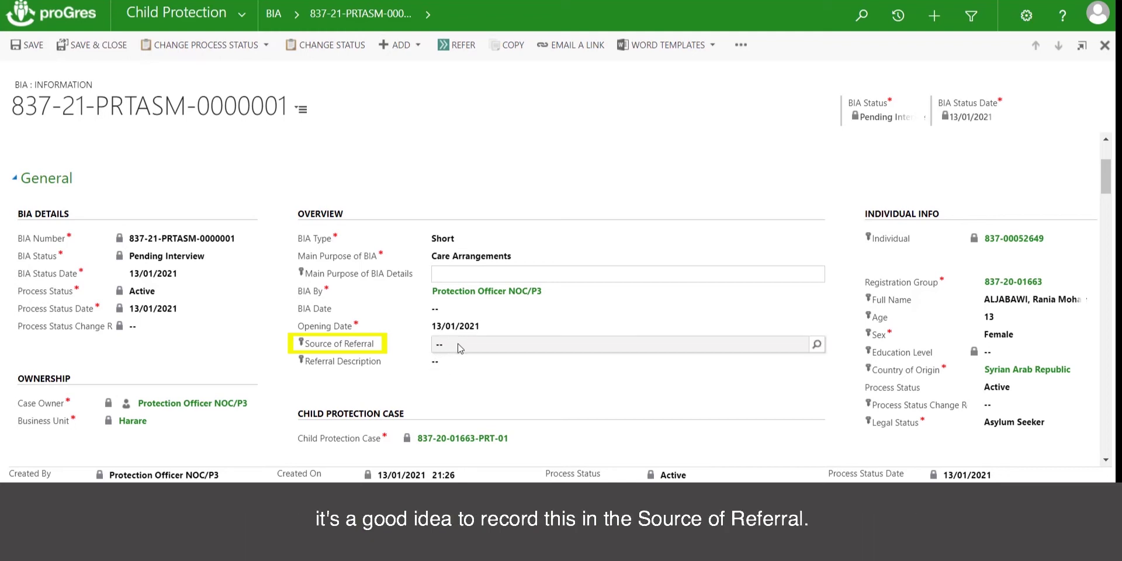
{"action": "left_click", "coordinate": [713, 349]}
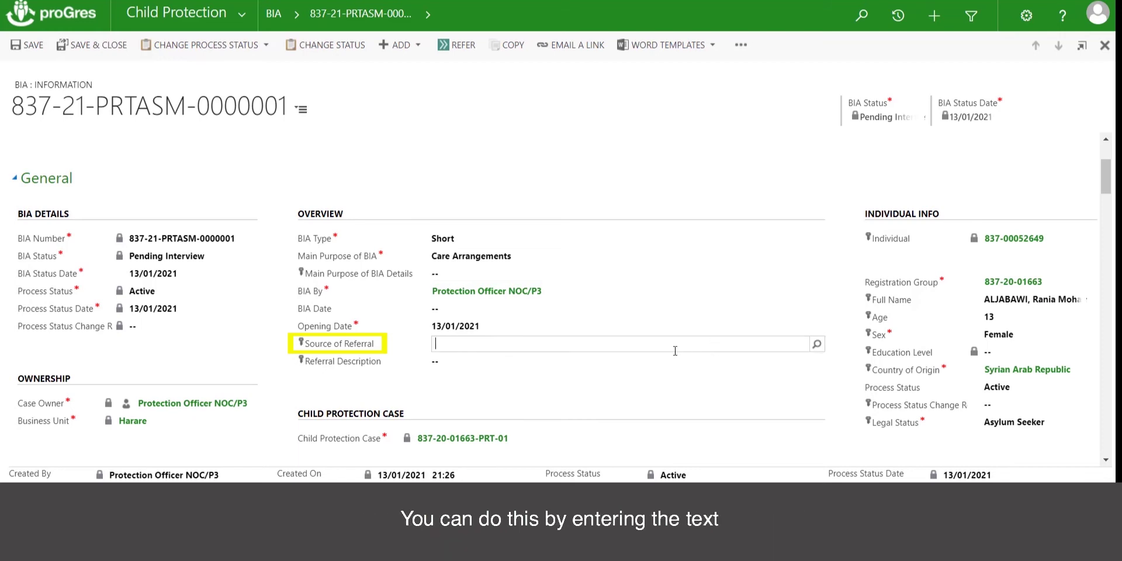
{"action": "left_click", "coordinate": [816, 345]}
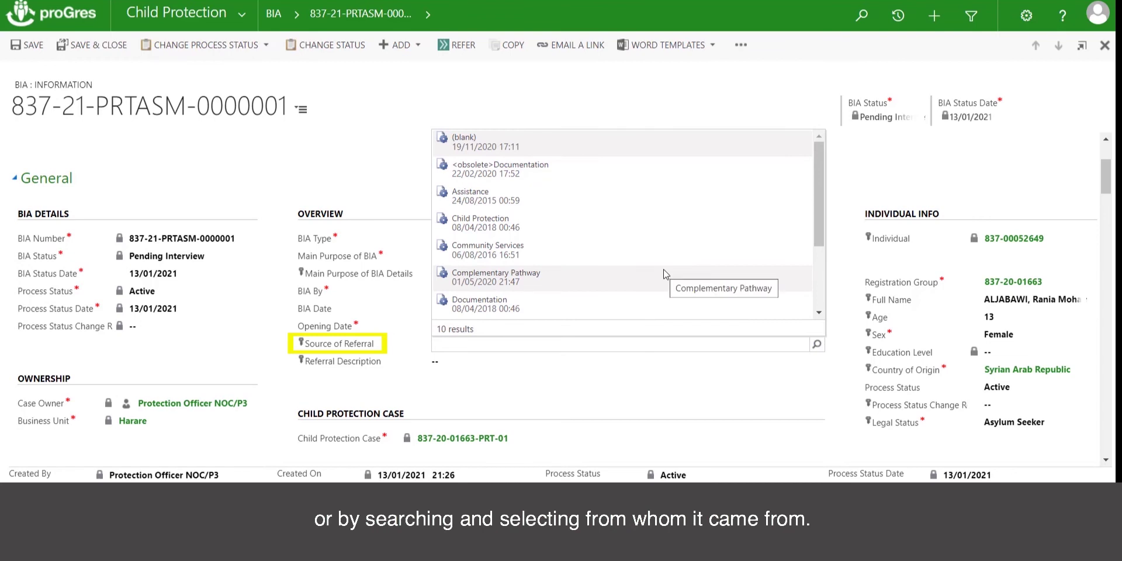
{"action": "left_click", "coordinate": [664, 255]}
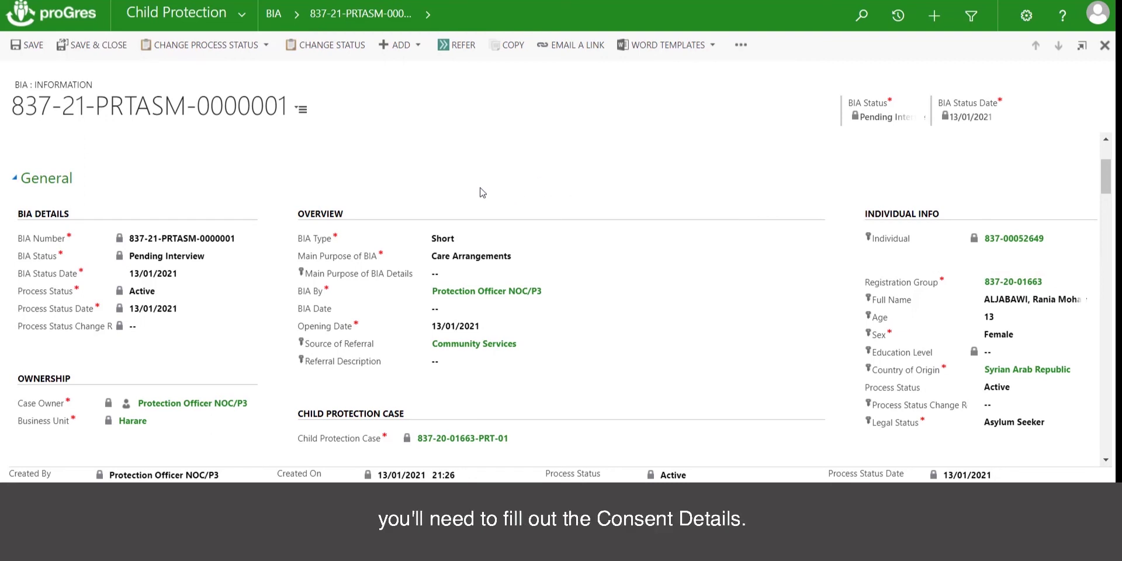
Step: Set "PoC agrees to share this information" to Yes in the assessment's Consent section
{"action": "left_click", "coordinate": [297, 117]}
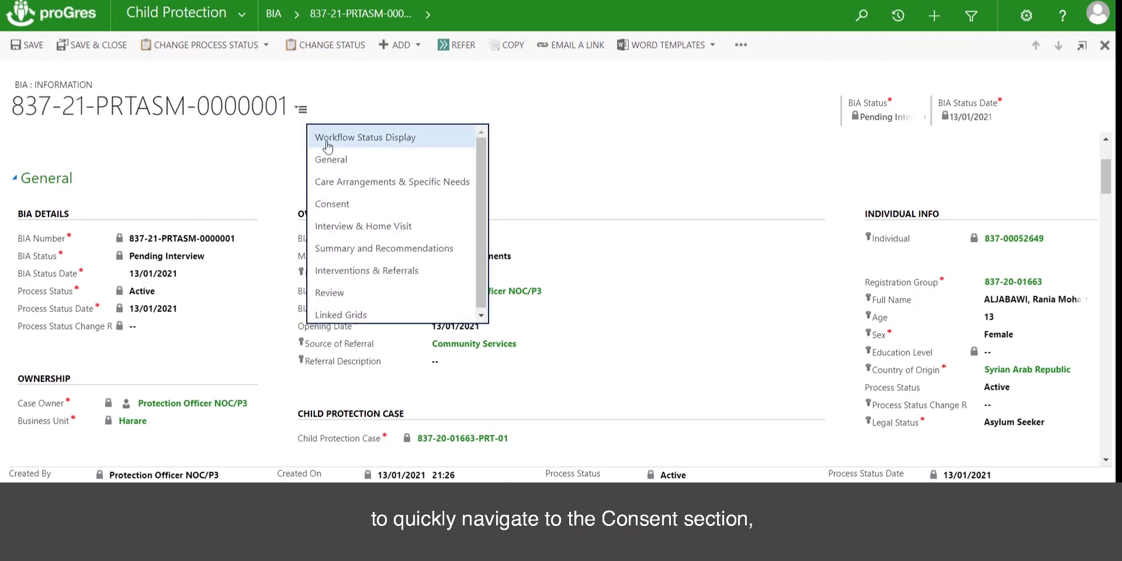
{"action": "left_click", "coordinate": [354, 207]}
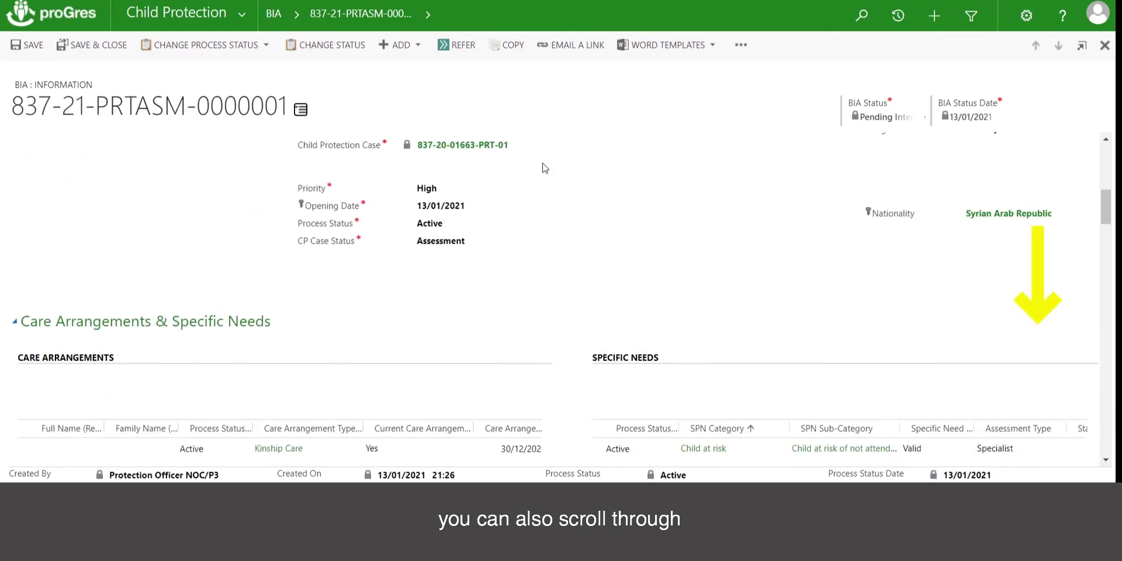
{"action": "scroll", "coordinate": [545, 169], "scroll_direction": "down", "scroll_amount": 8}
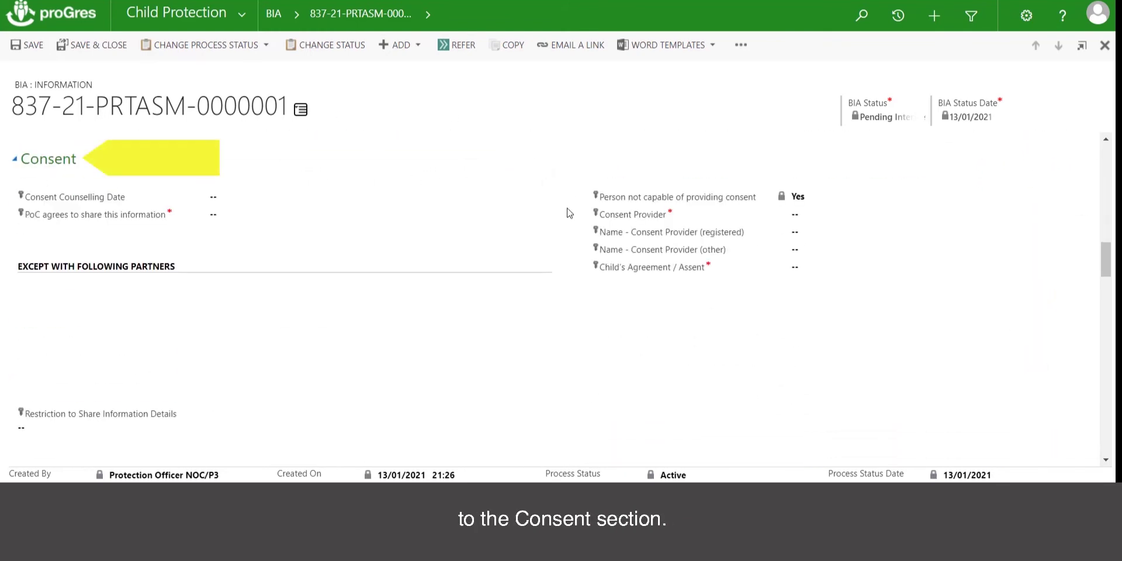
{"action": "scroll", "coordinate": [286, 135], "scroll_direction": "up", "scroll_amount": 10}
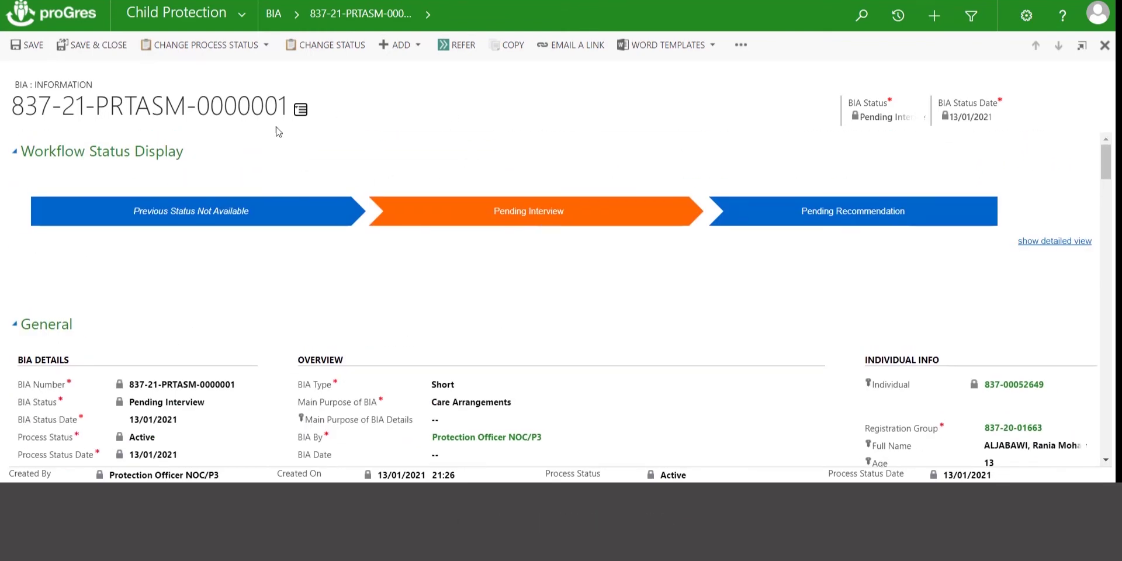
{"action": "left_click", "coordinate": [300, 110]}
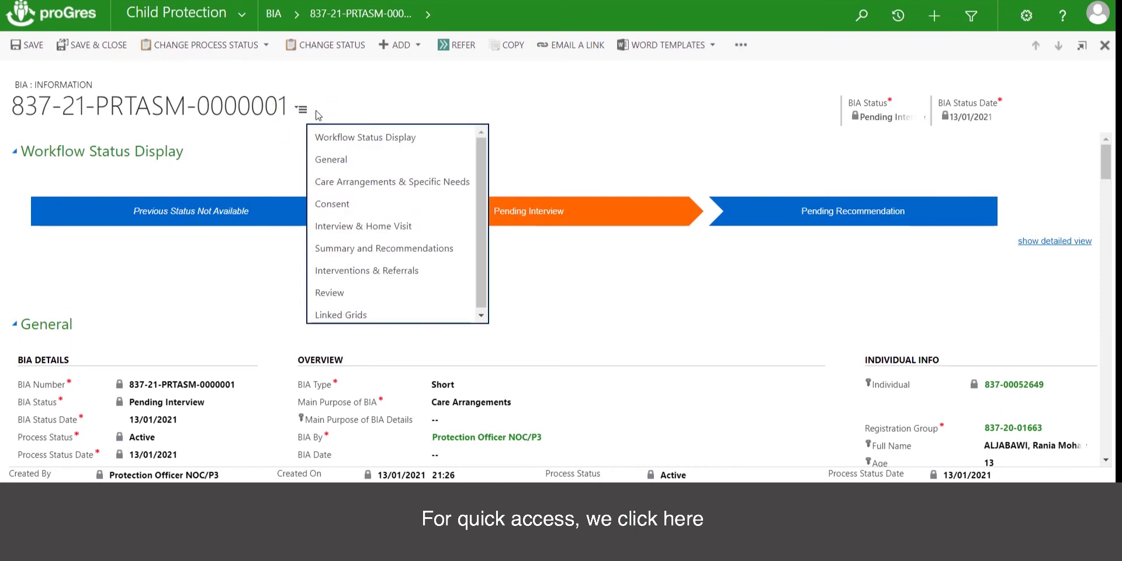
{"action": "left_click", "coordinate": [341, 207]}
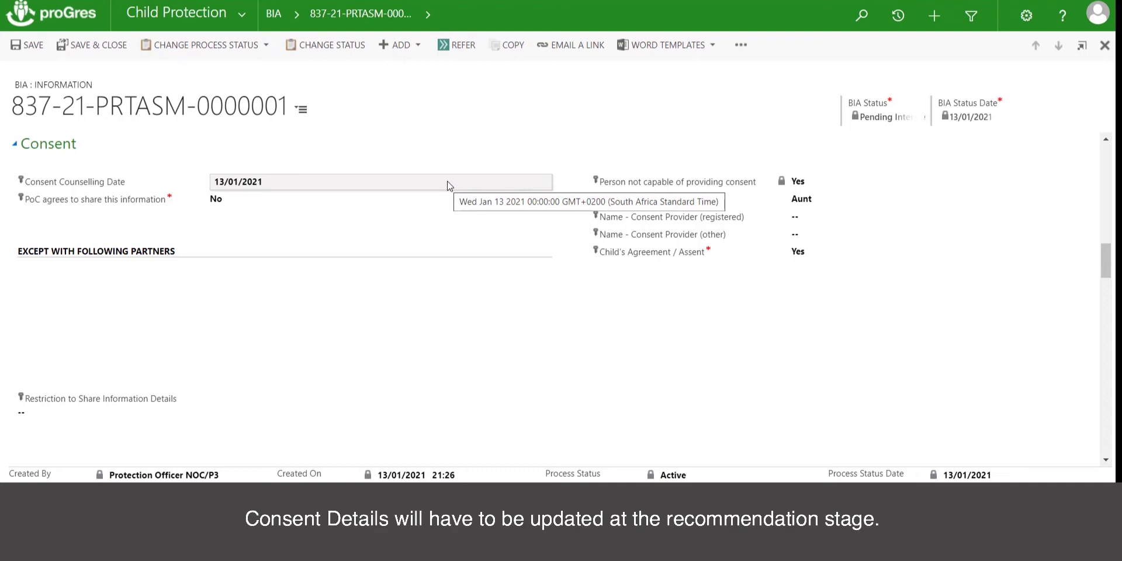
{"action": "left_click", "coordinate": [357, 206]}
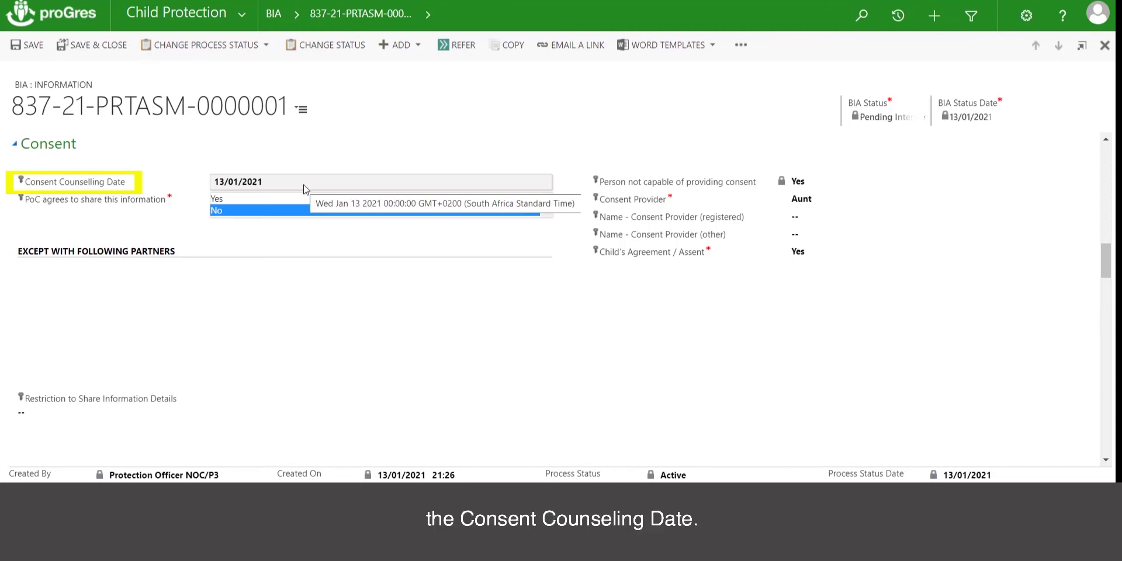
{"action": "left_click", "coordinate": [272, 199]}
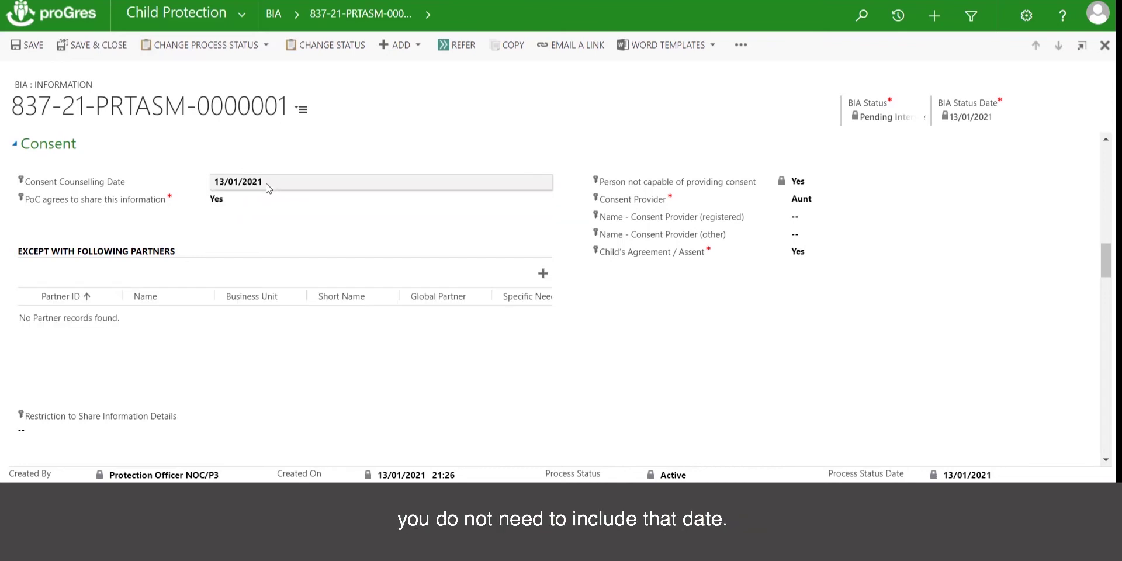
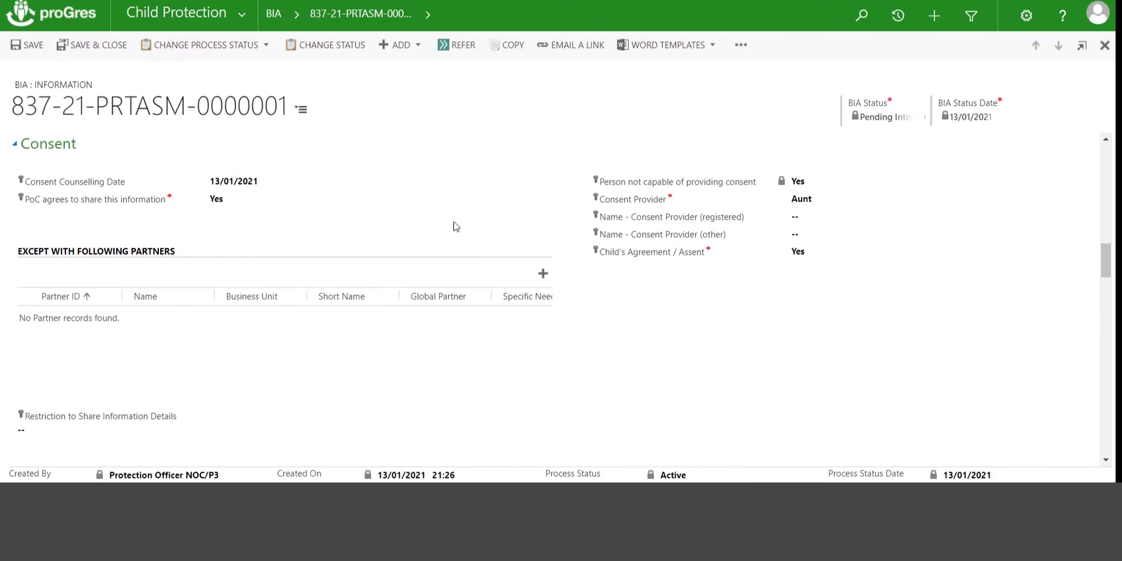
Step: Review the Consent Provider relationship options and select Aunt
{"action": "mouse_move", "coordinate": [716, 185]}
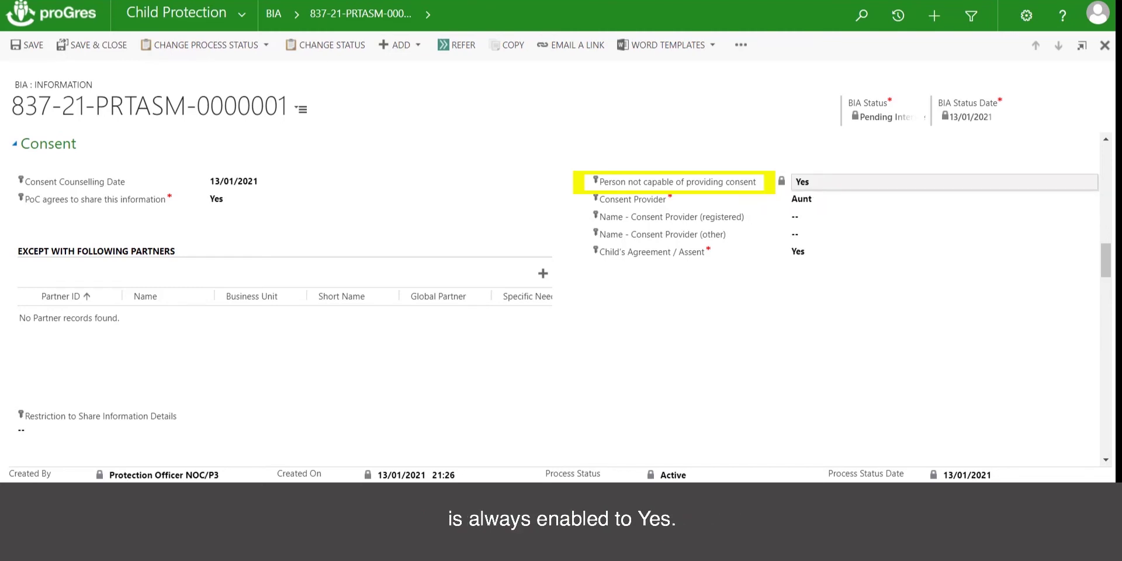
{"action": "left_click", "coordinate": [813, 200]}
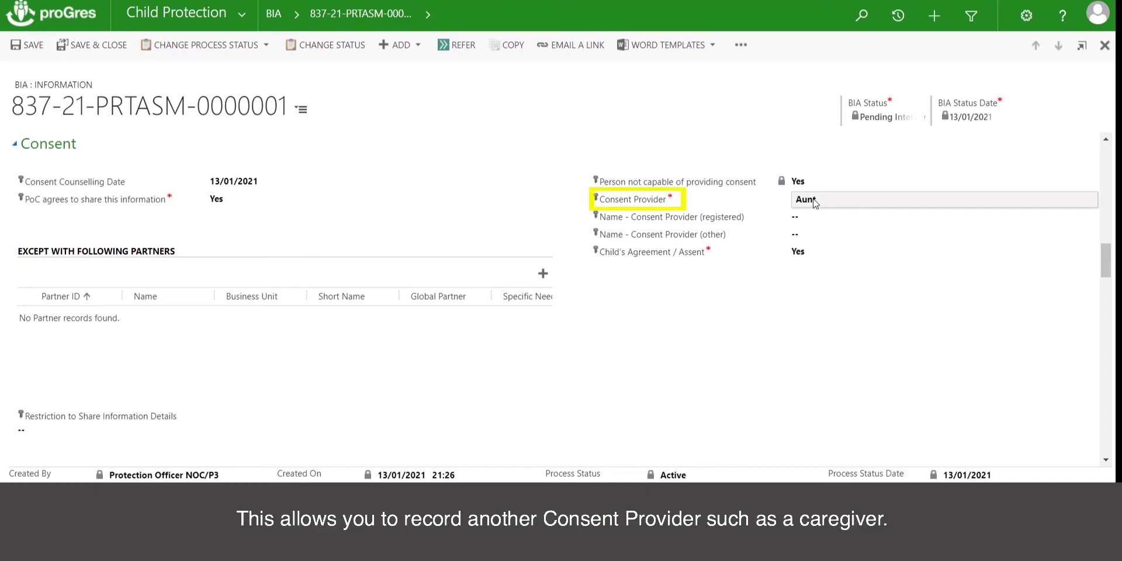
{"action": "left_click", "coordinate": [813, 203]}
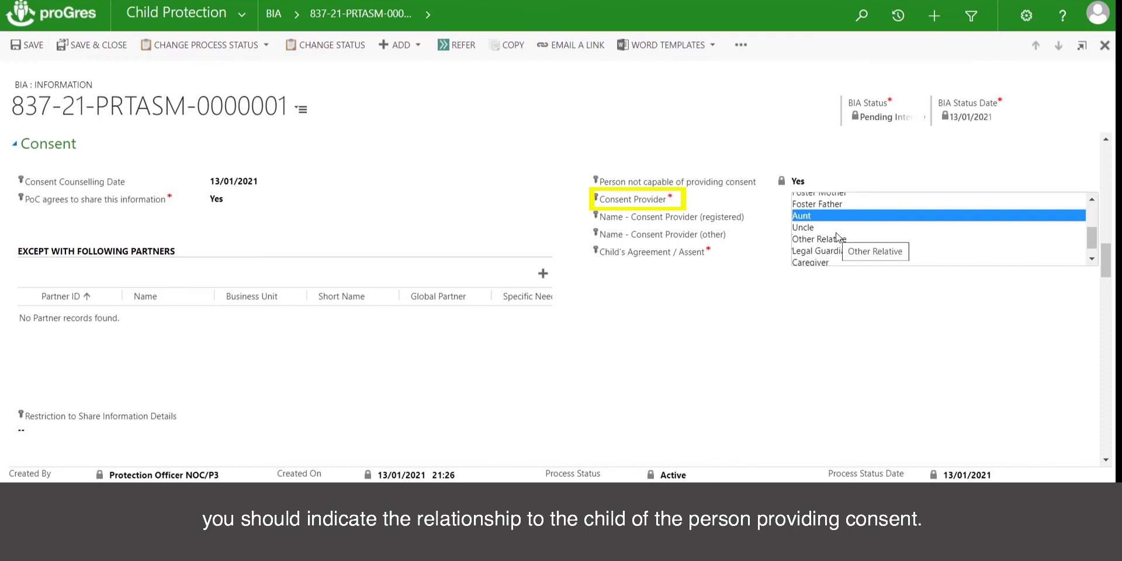
{"action": "scroll", "coordinate": [837, 236], "scroll_direction": "down", "scroll_amount": 4}
{"action": "scroll", "coordinate": [830, 246], "scroll_direction": "down", "scroll_amount": 1}
{"action": "scroll", "coordinate": [826, 243], "scroll_direction": "up", "scroll_amount": 3}
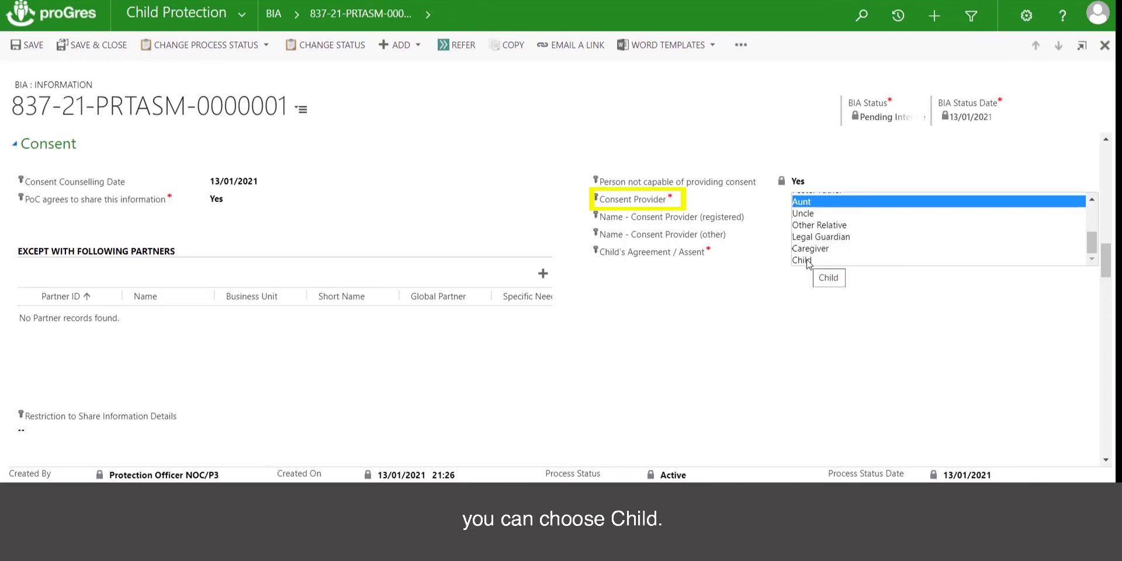
{"action": "left_click", "coordinate": [802, 202]}
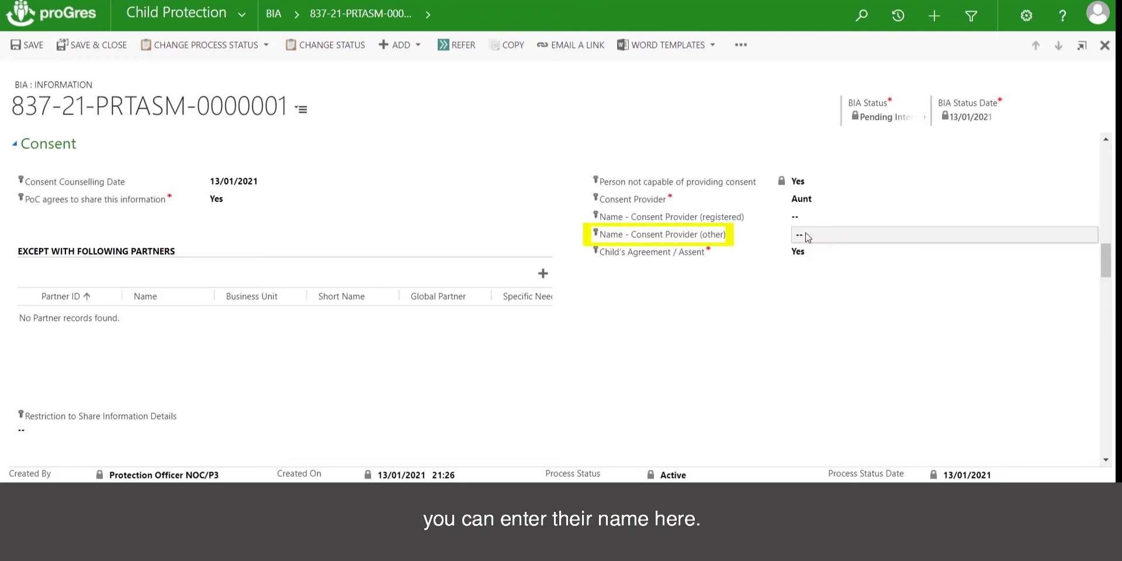
Step: Enter the other consent provider's name, keep Child's Agreement / Assent as Yes, and save the assessment
{"action": "left_click", "coordinate": [807, 236]}
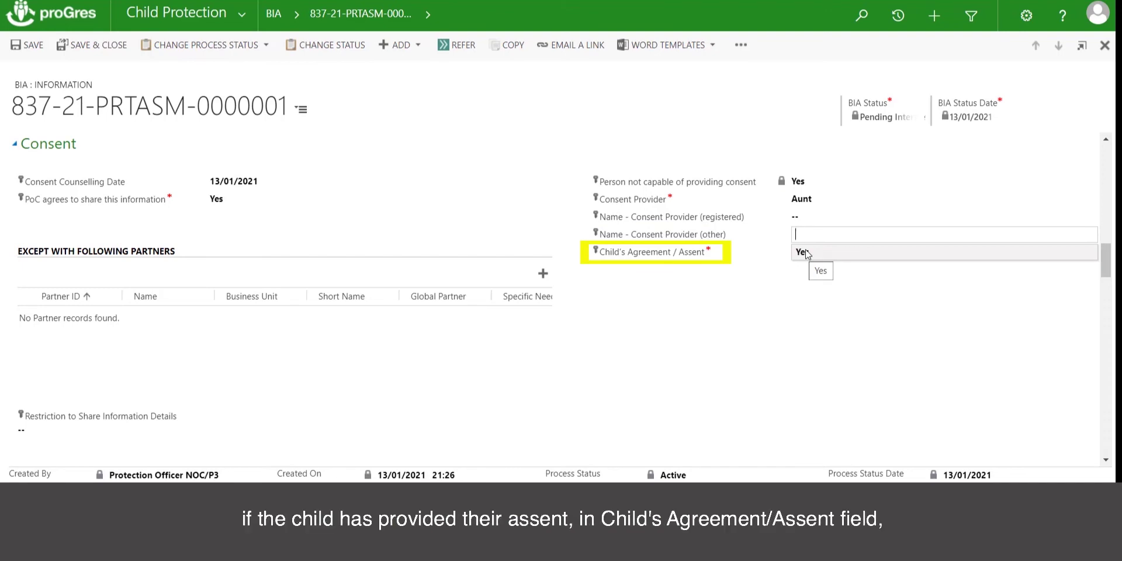
{"action": "left_click", "coordinate": [808, 255]}
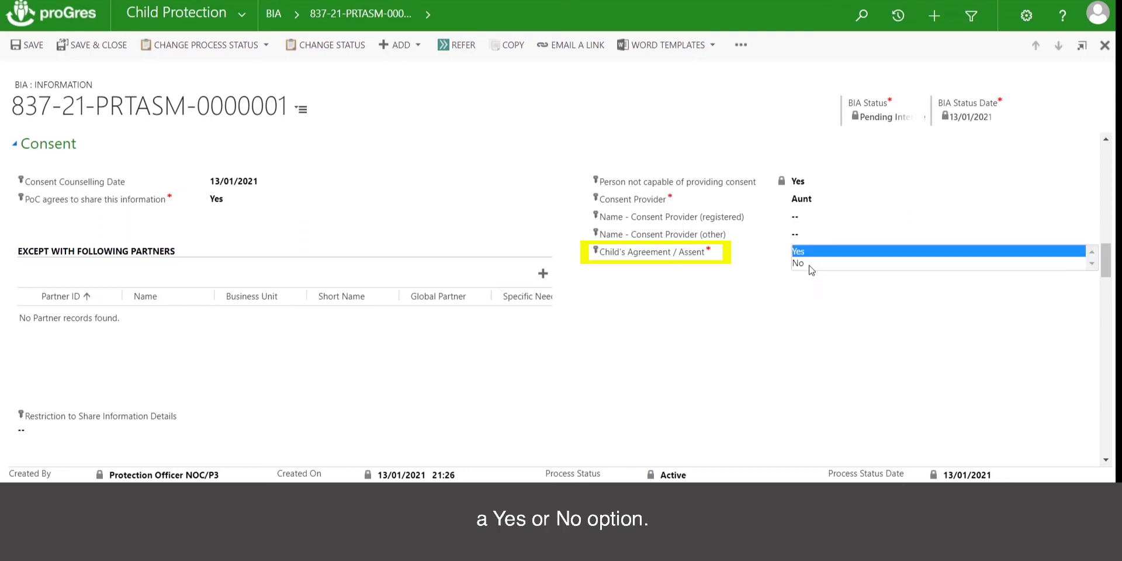
{"action": "left_click", "coordinate": [807, 255]}
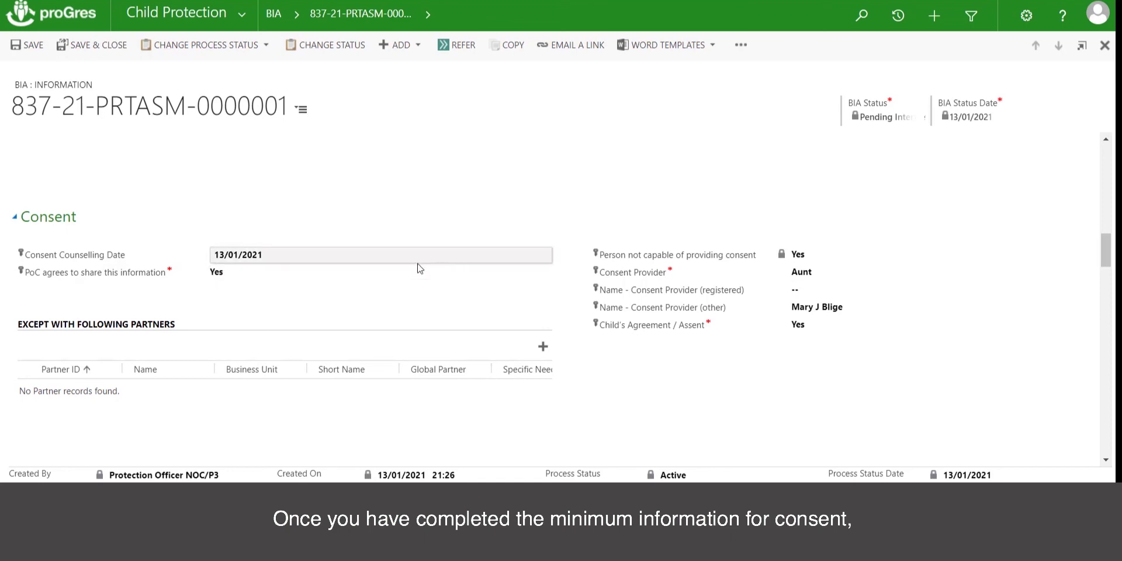
{"action": "left_click", "coordinate": [30, 51]}
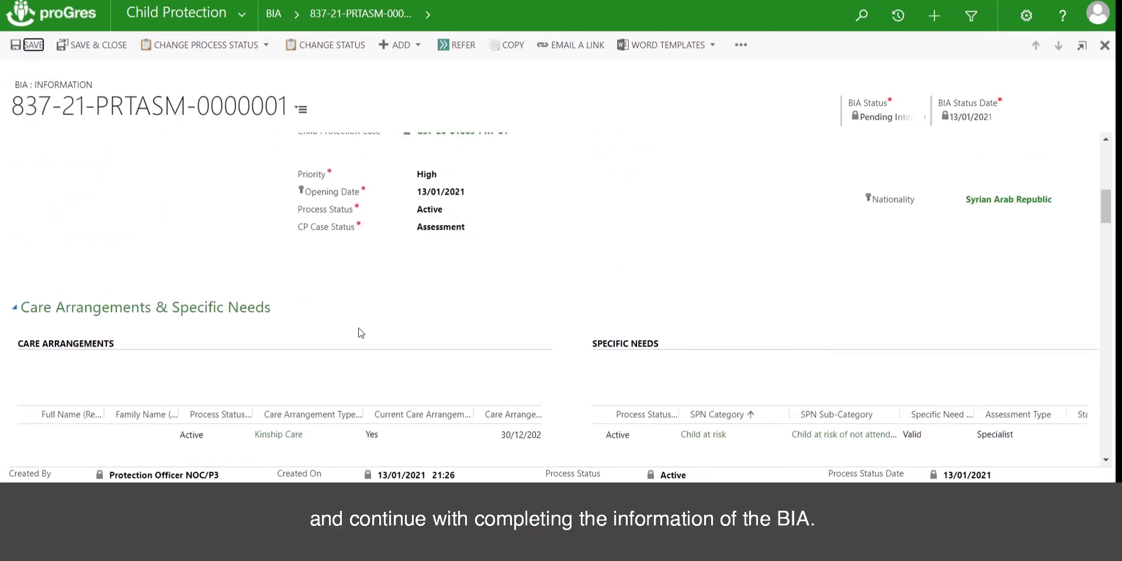
Step: In the Interview section, set Interview By to the listed staff member and Interviewer Organization to "El Sol" Institute
{"action": "scroll", "coordinate": [325, 266], "scroll_direction": "up", "scroll_amount": 3}
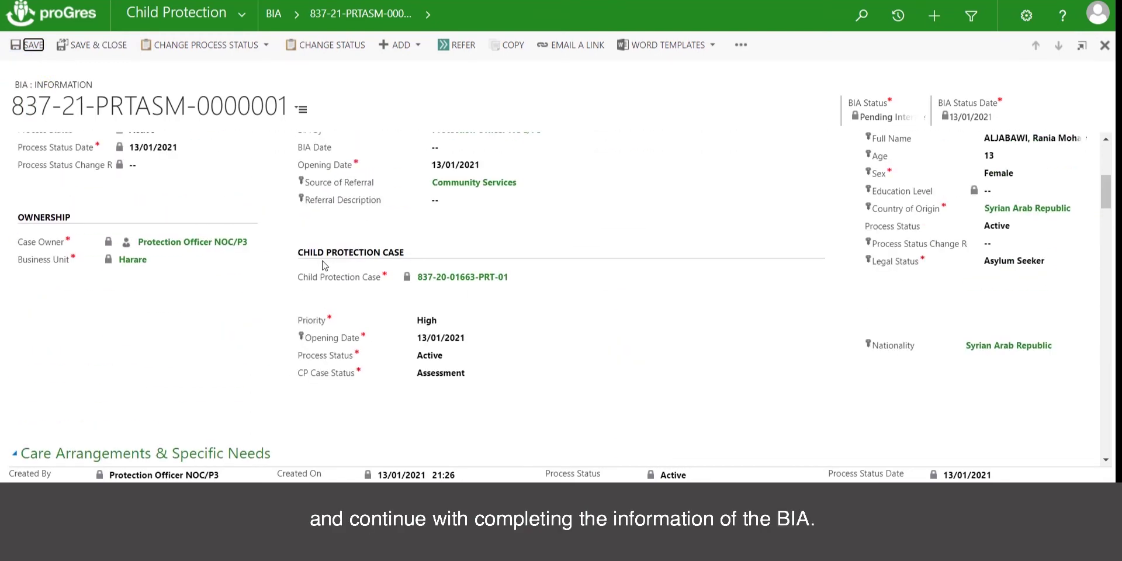
{"action": "scroll", "coordinate": [325, 266], "scroll_direction": "down", "scroll_amount": 5}
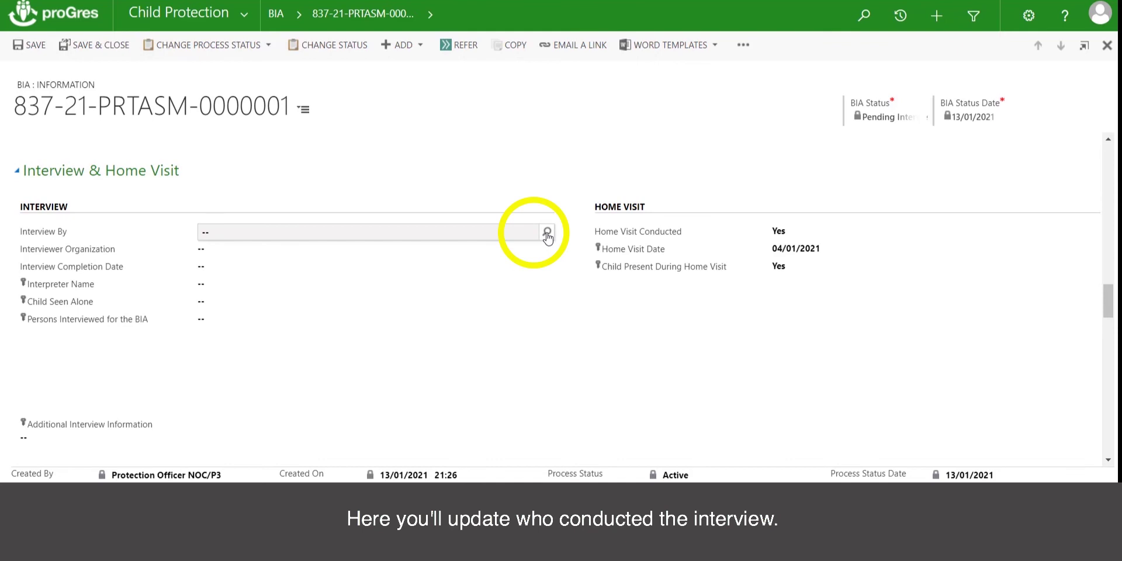
{"action": "left_click", "coordinate": [547, 232]}
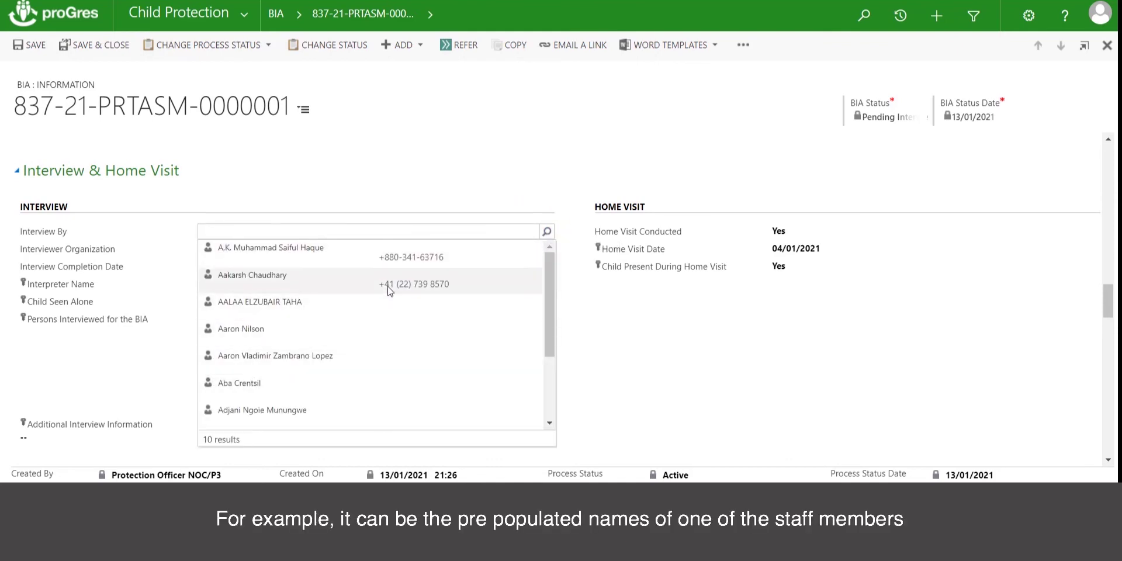
{"action": "scroll", "coordinate": [380, 328], "scroll_direction": "down", "scroll_amount": 3}
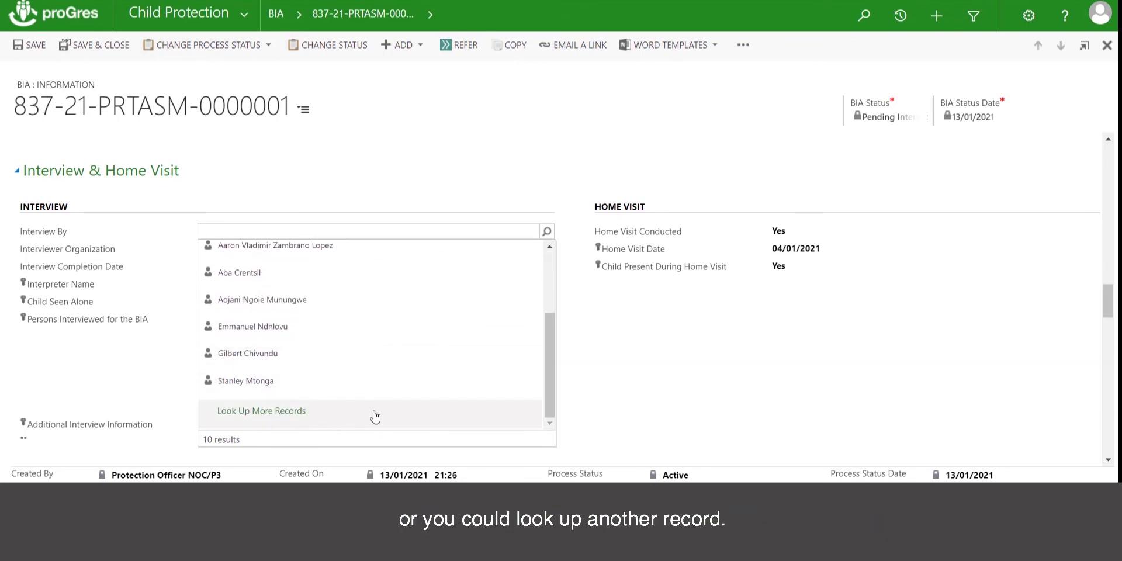
{"action": "left_click", "coordinate": [319, 354]}
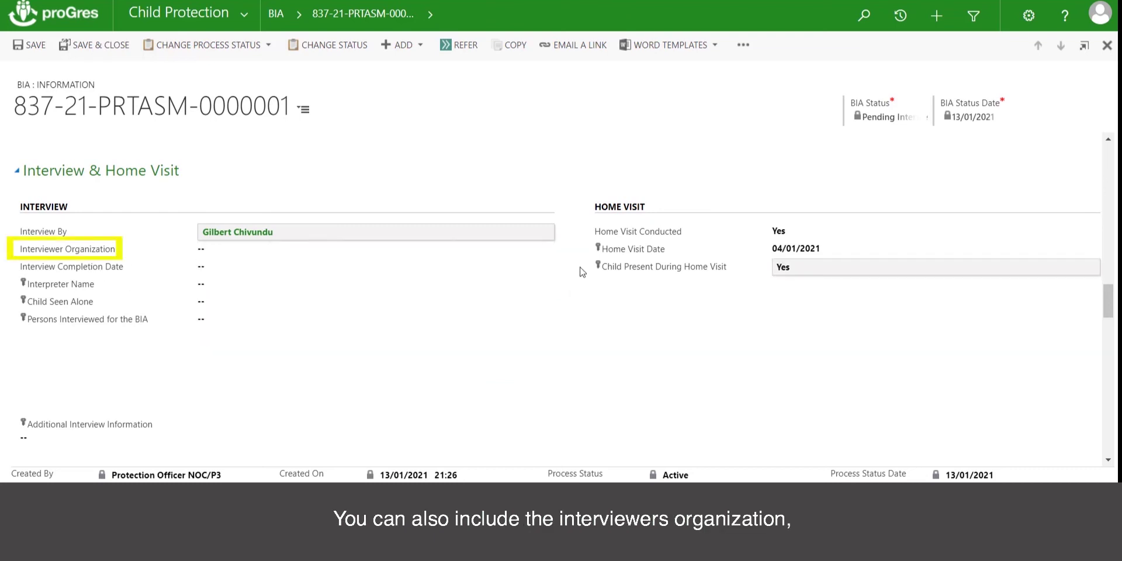
{"action": "left_click", "coordinate": [547, 250]}
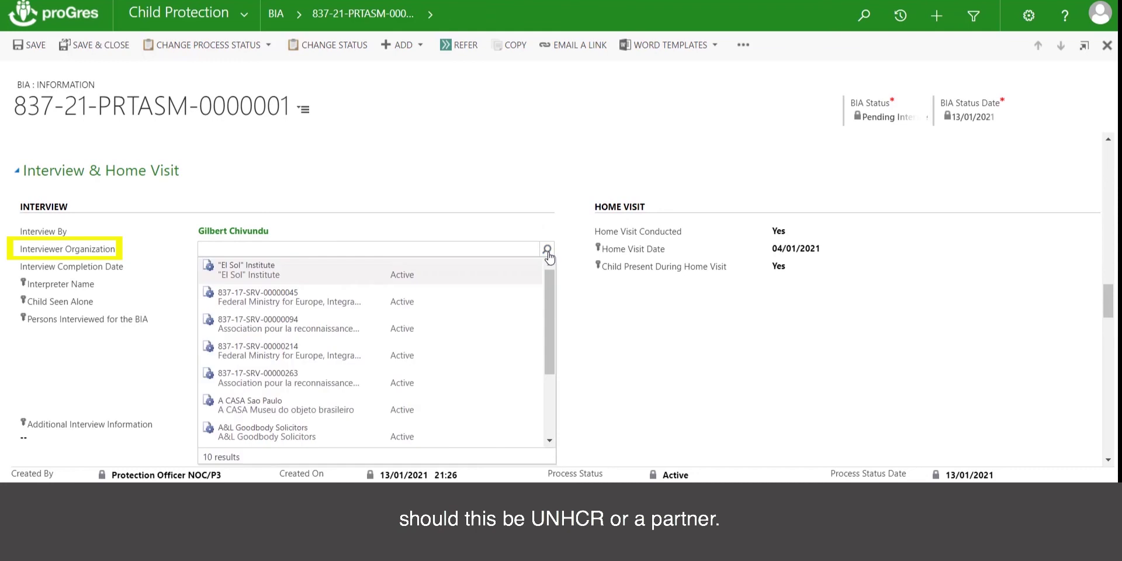
{"action": "left_click", "coordinate": [327, 271]}
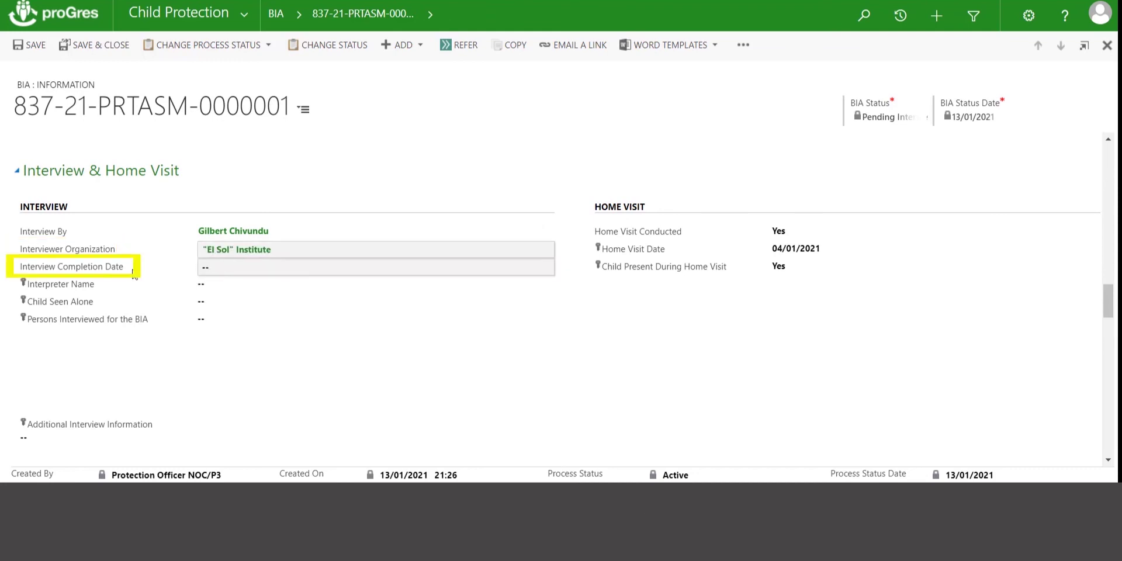
Step: Set the Interview Completion Date to 12/01/2021
{"action": "left_click", "coordinate": [205, 270]}
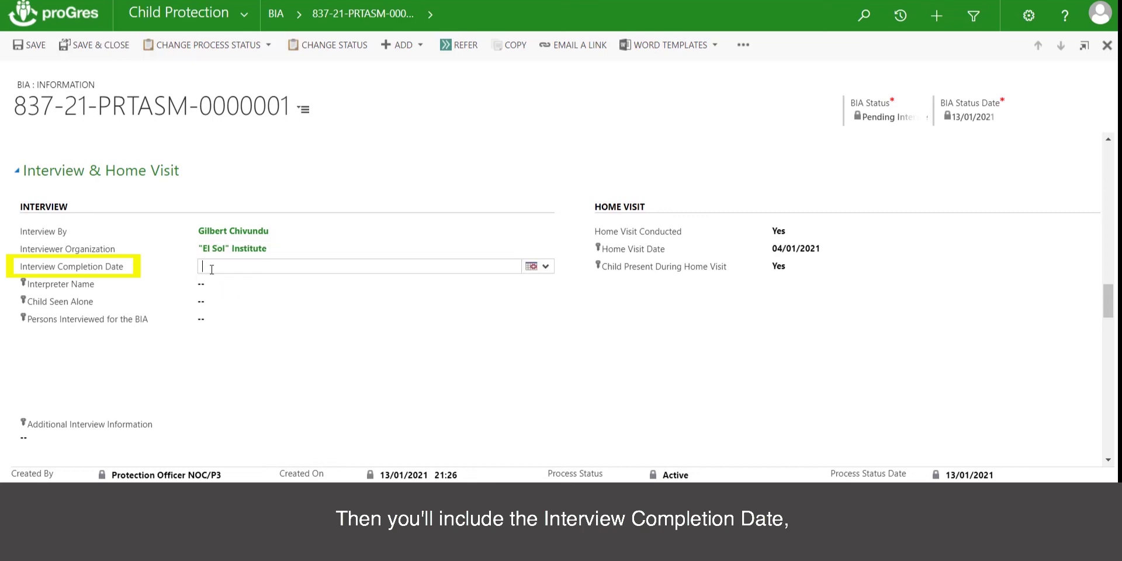
{"action": "left_click", "coordinate": [543, 268]}
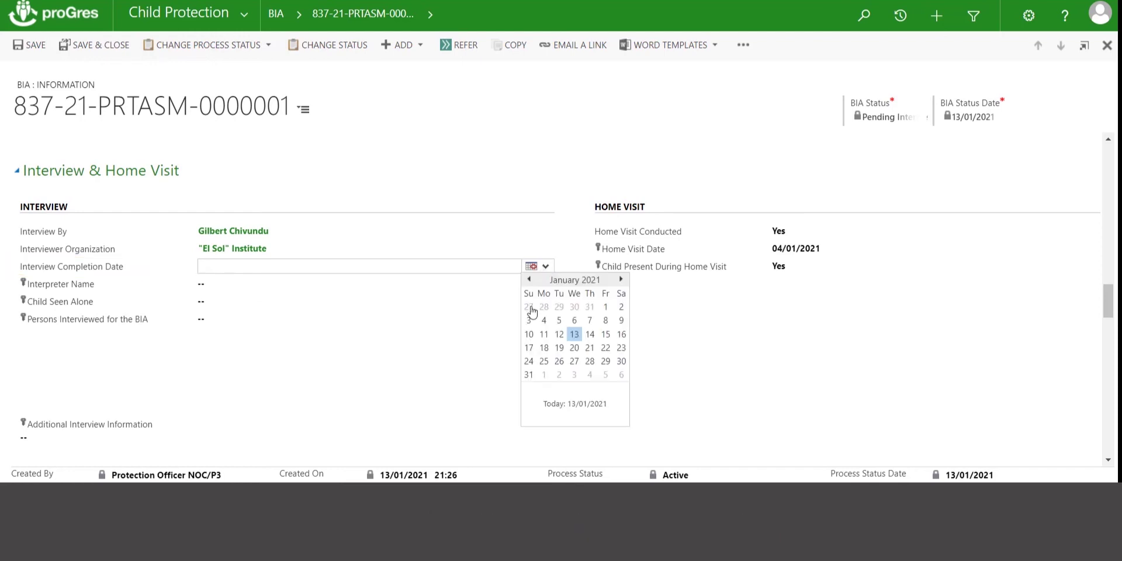
{"action": "left_click", "coordinate": [561, 336]}
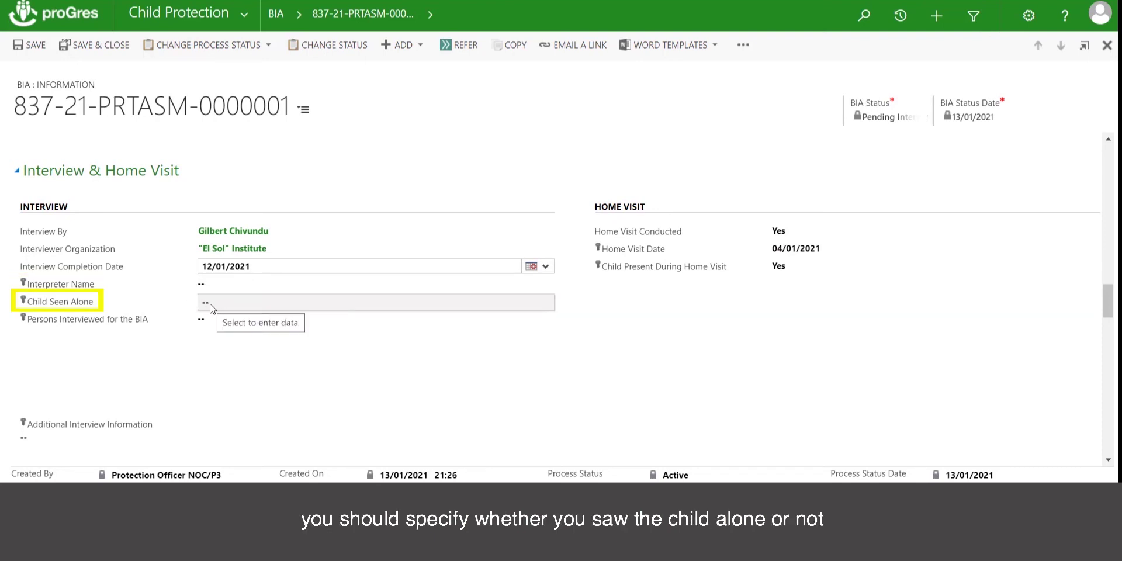
Step: Open Persons Interviewed for the BIA and Additional Interview Information for entry, review the home visit details, and save the assessment
{"action": "left_click", "coordinate": [205, 325]}
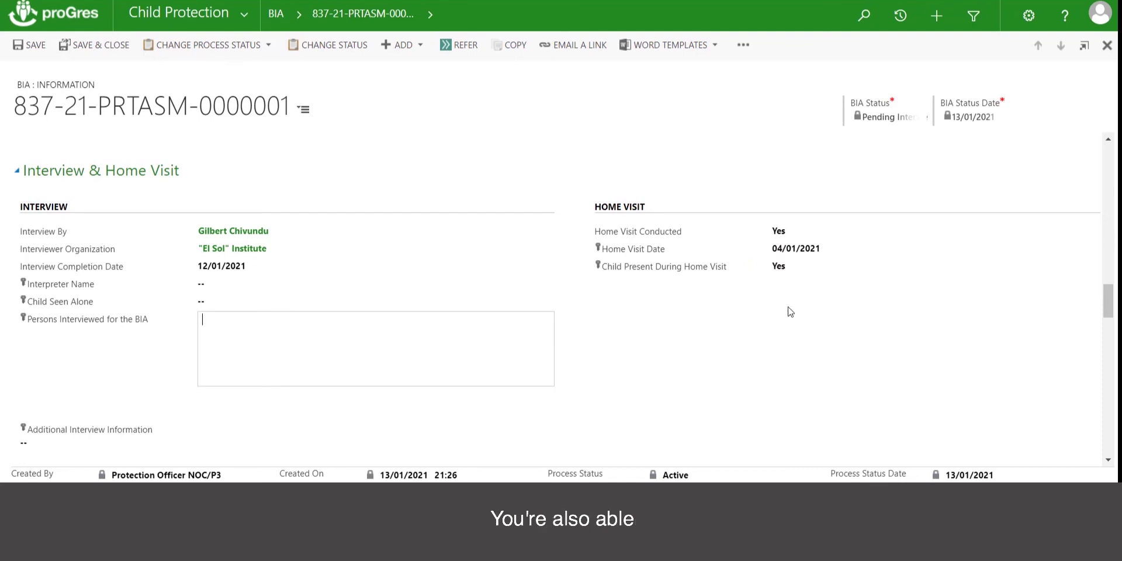
{"action": "left_click", "coordinate": [170, 442]}
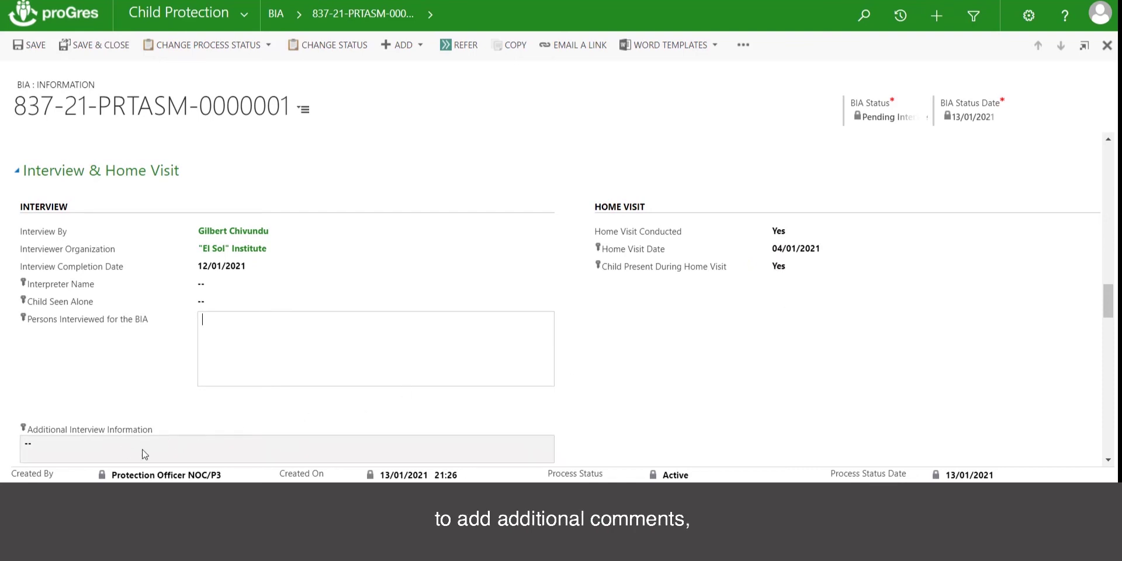
{"action": "scroll", "coordinate": [136, 432], "scroll_direction": "down", "scroll_amount": 3}
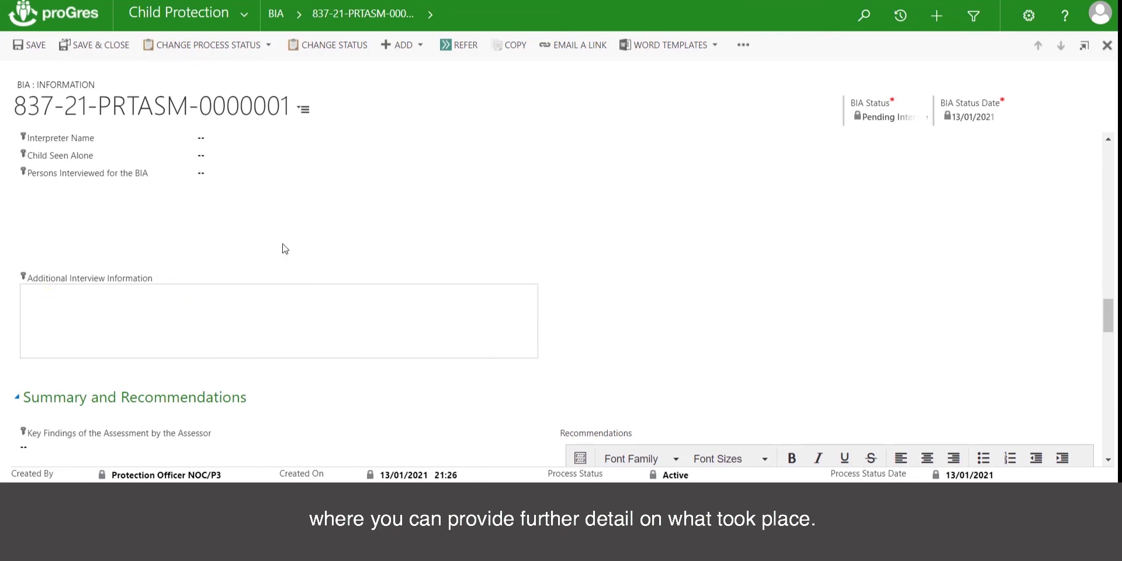
{"action": "scroll", "coordinate": [283, 245], "scroll_direction": "up", "scroll_amount": 3}
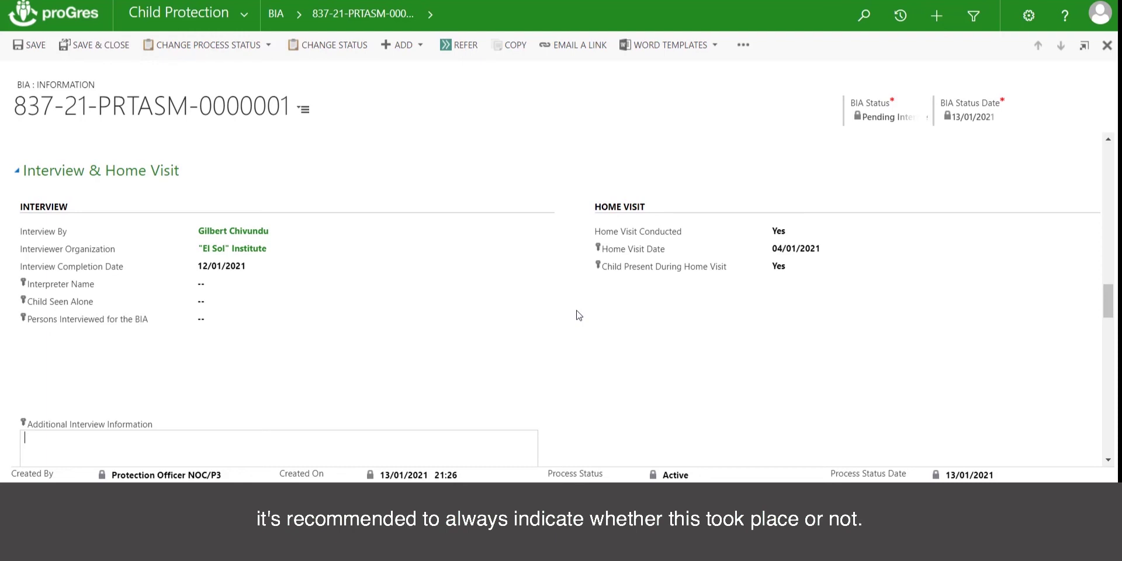
{"action": "scroll", "coordinate": [552, 323], "scroll_direction": "down", "scroll_amount": 1}
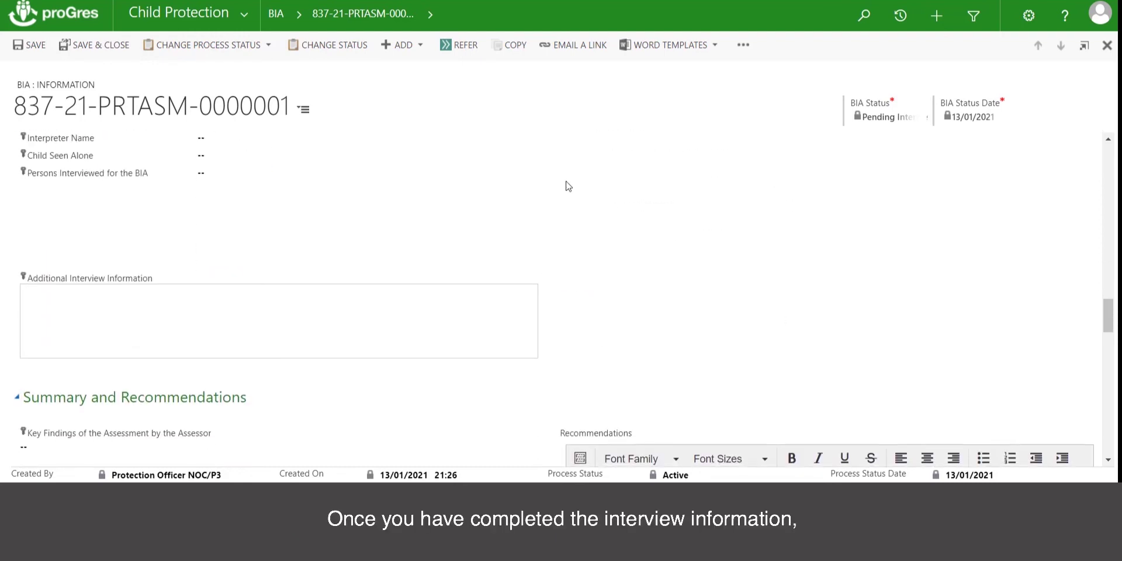
{"action": "scroll", "coordinate": [526, 245], "scroll_direction": "up", "scroll_amount": 2}
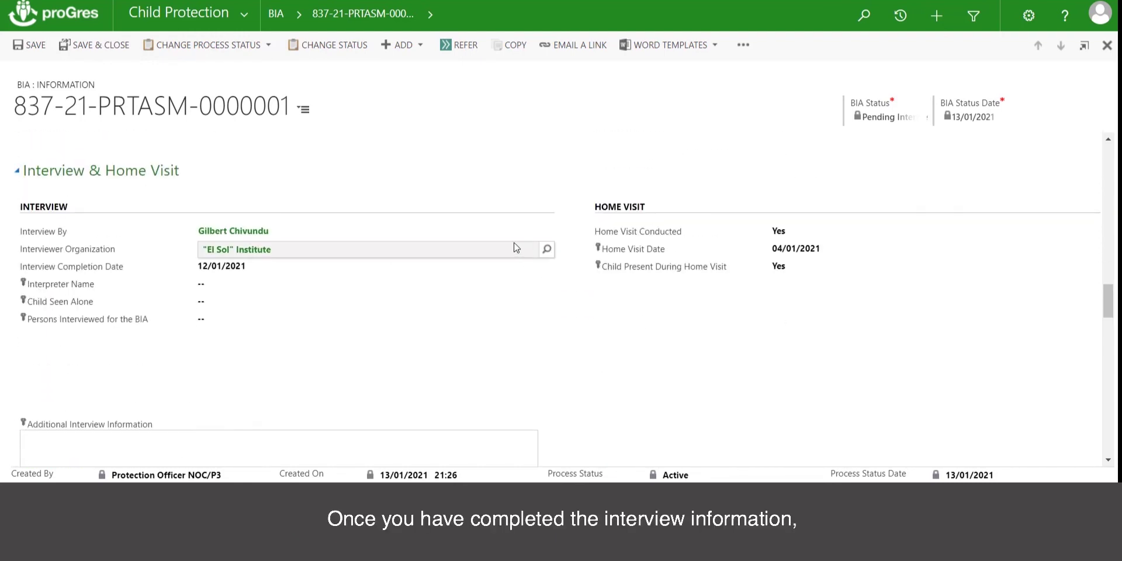
{"action": "left_click", "coordinate": [24, 52]}
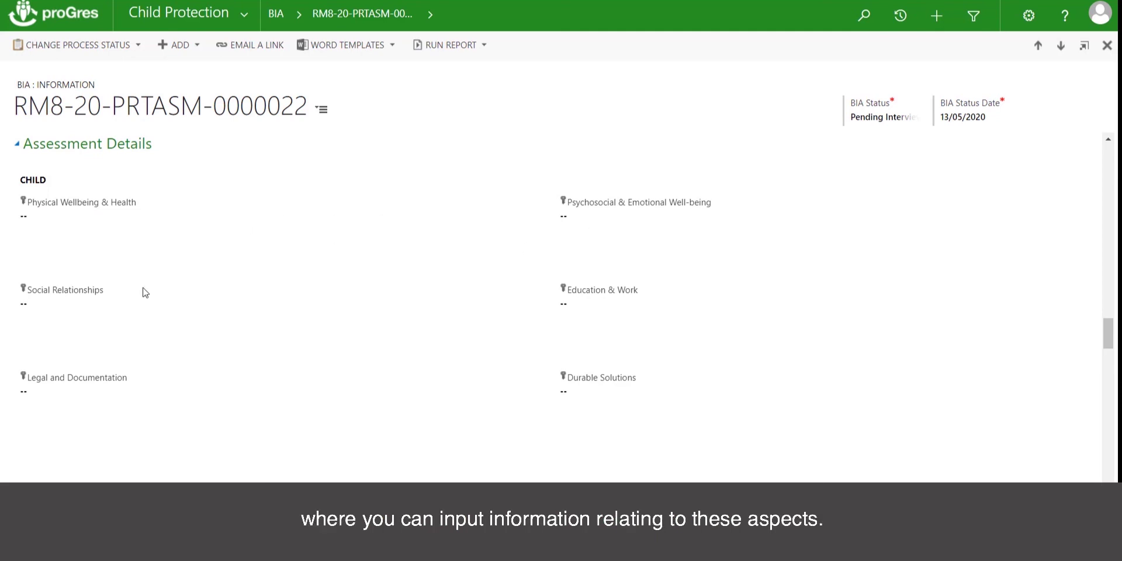
Step: Examine the Assessment Details fields covering the child, living environment and care arrangement, and community and other needs
{"action": "scroll", "coordinate": [383, 274], "scroll_direction": "down", "scroll_amount": 5}
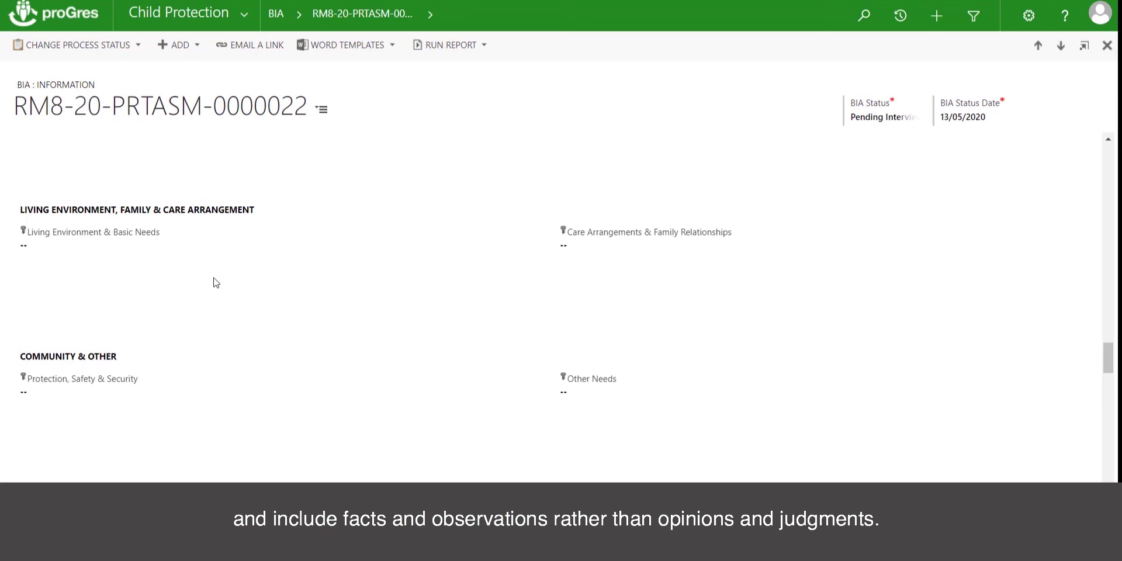
{"action": "scroll", "coordinate": [167, 320], "scroll_direction": "down", "scroll_amount": 1}
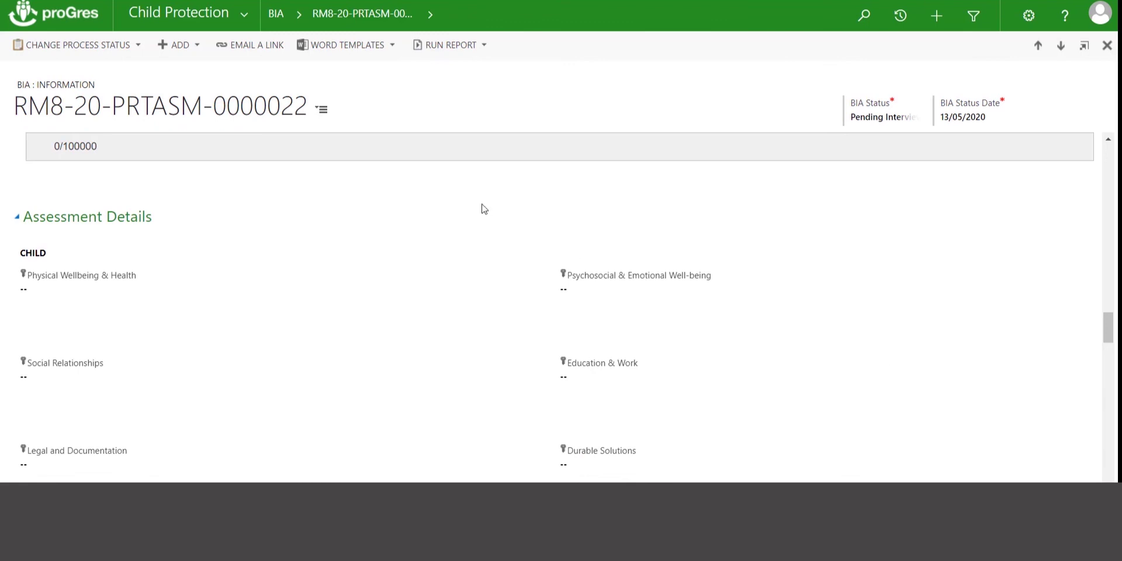
{"action": "scroll", "coordinate": [501, 311], "scroll_direction": "down", "scroll_amount": 2}
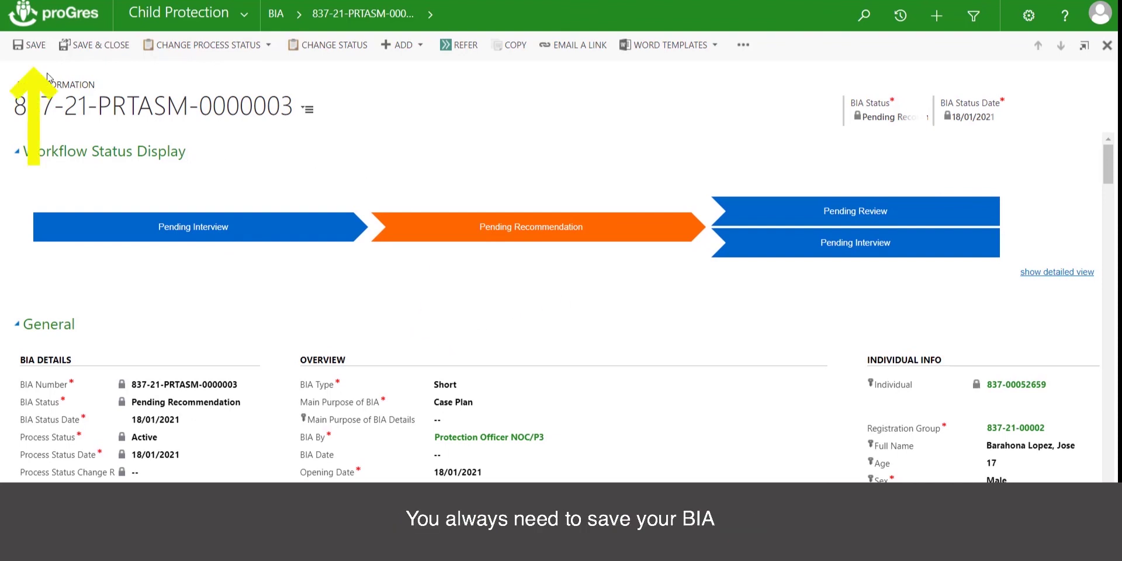
Step: Review the BIA Status options, status date and status comment for a status change, and cancel it
{"action": "left_click", "coordinate": [331, 49]}
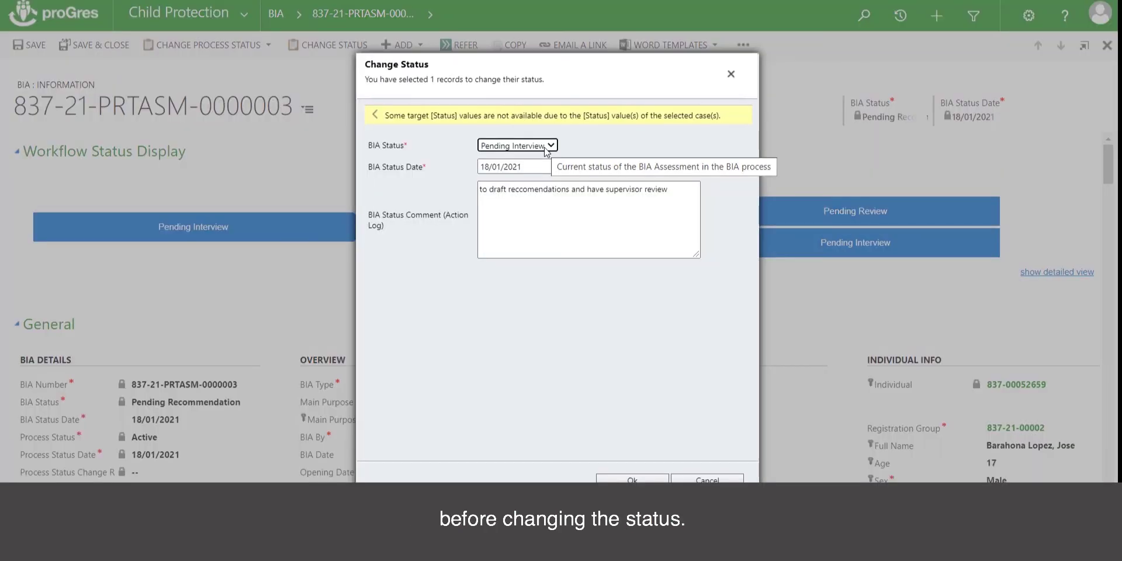
{"action": "left_click", "coordinate": [547, 146]}
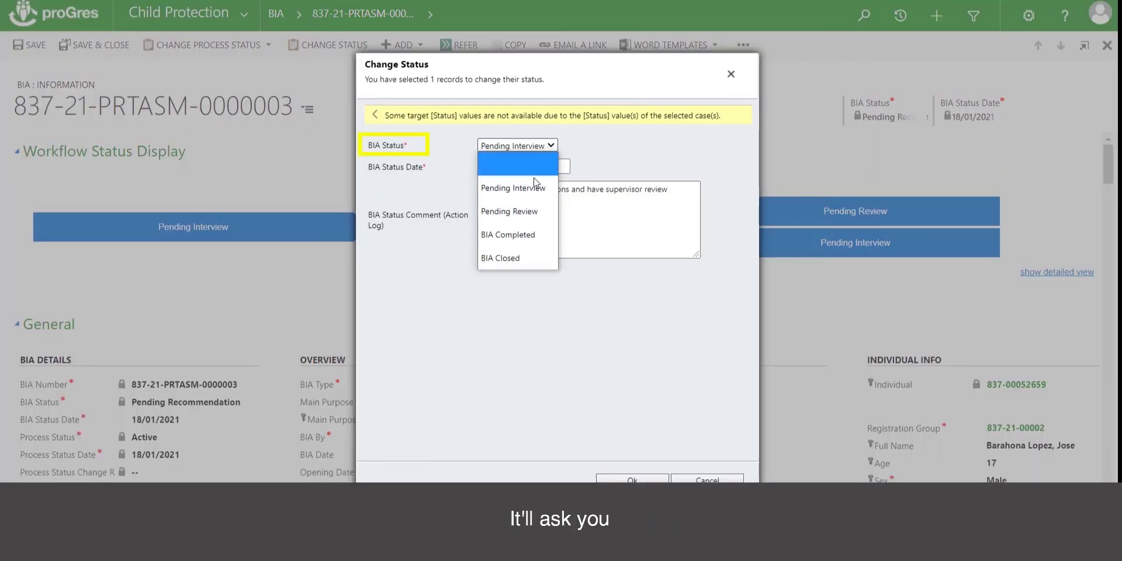
{"action": "left_click", "coordinate": [532, 151]}
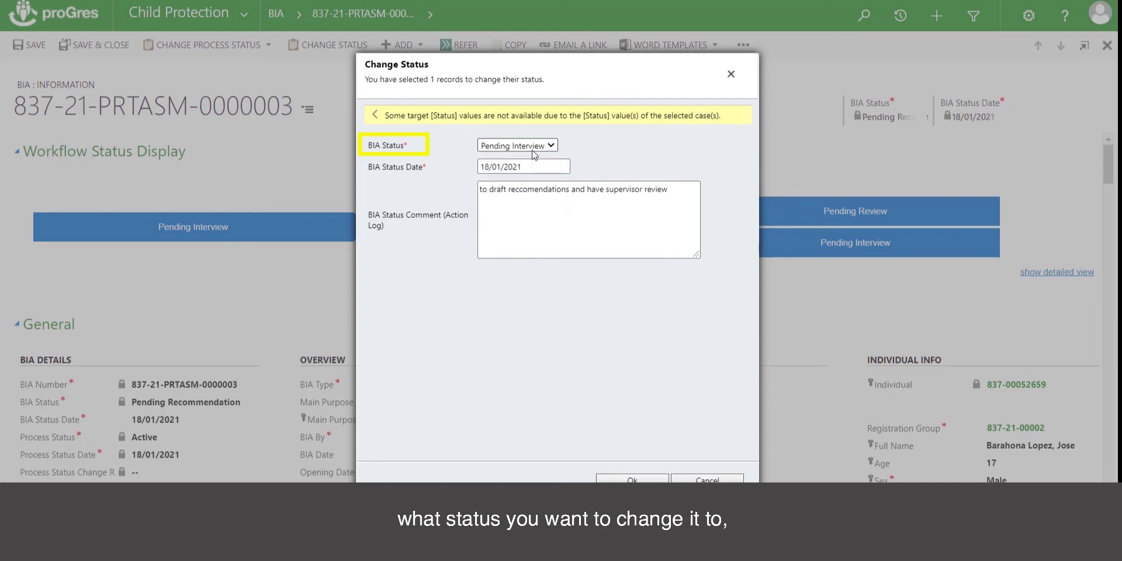
{"action": "left_click", "coordinate": [529, 167]}
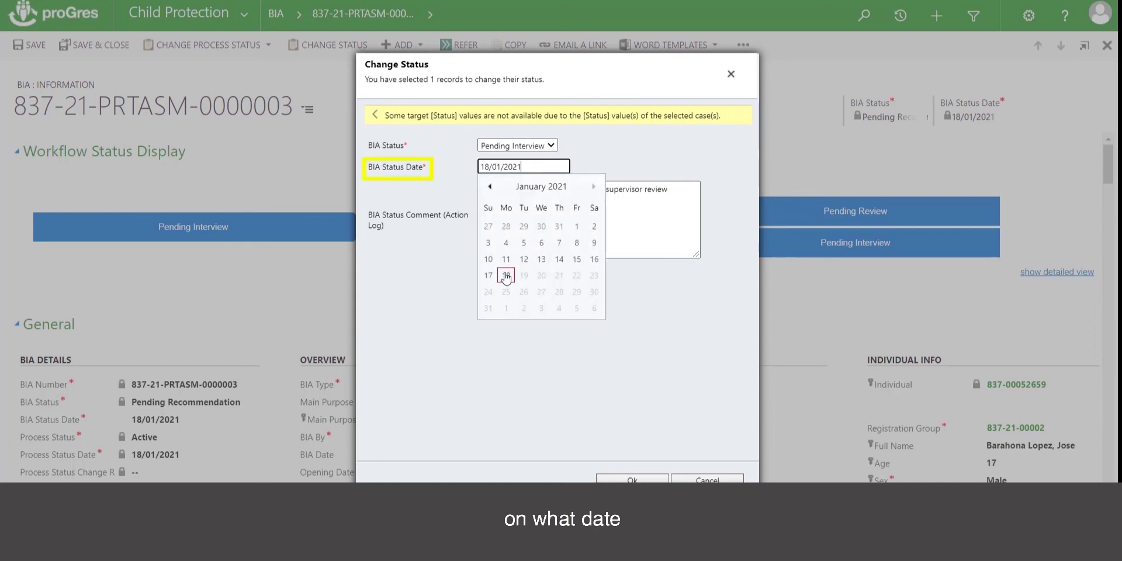
{"action": "left_click", "coordinate": [429, 259]}
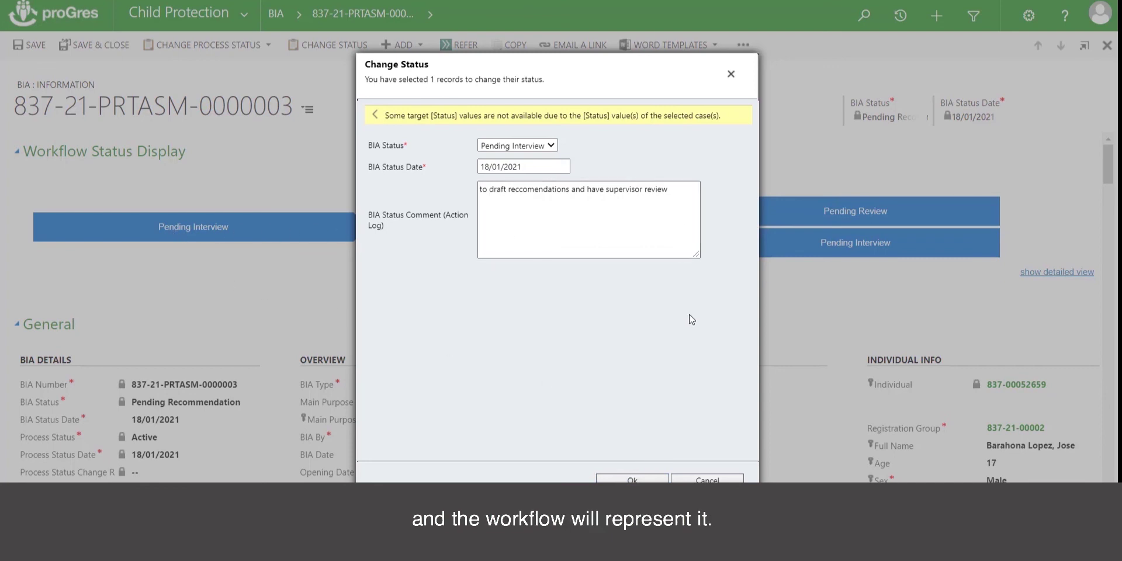
{"action": "left_click", "coordinate": [708, 478]}
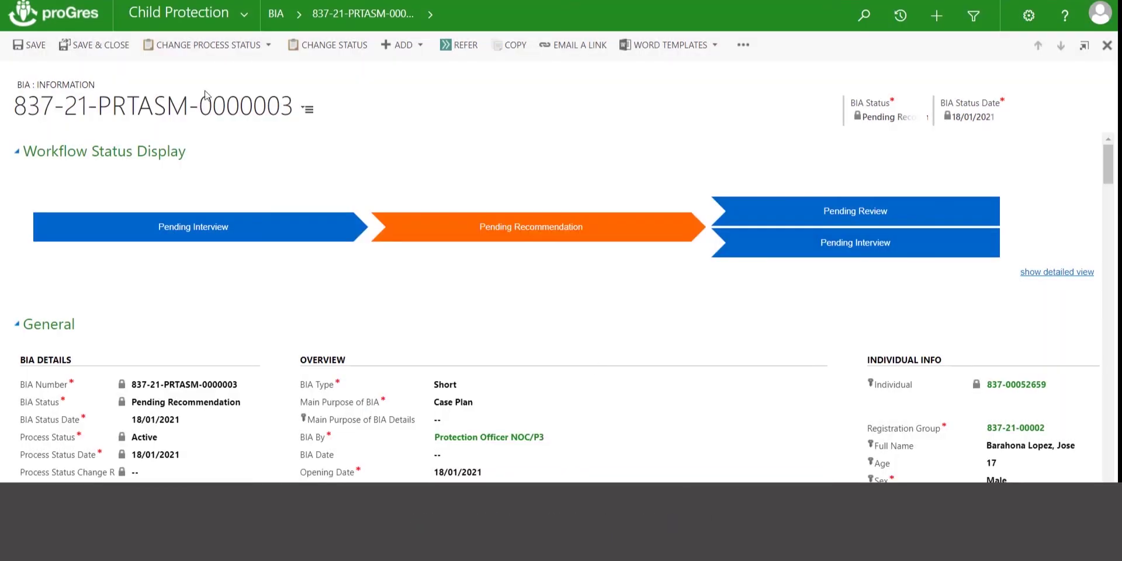
Step: Open the Recommendations text in the Summary and Recommendations section for entry
{"action": "scroll", "coordinate": [295, 269], "scroll_direction": "down", "scroll_amount": 10}
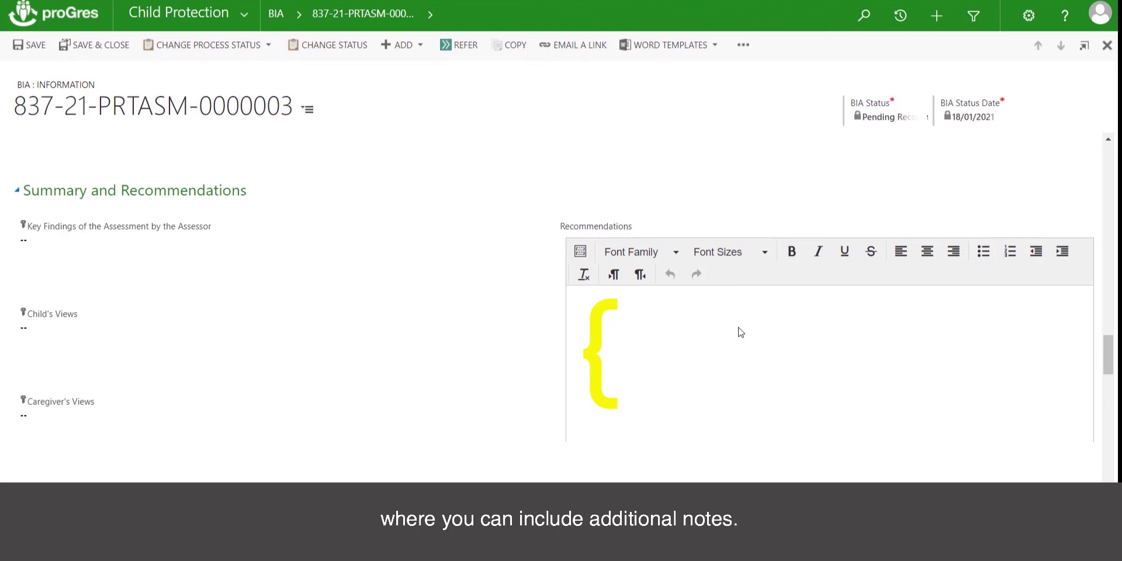
{"action": "left_click", "coordinate": [708, 342]}
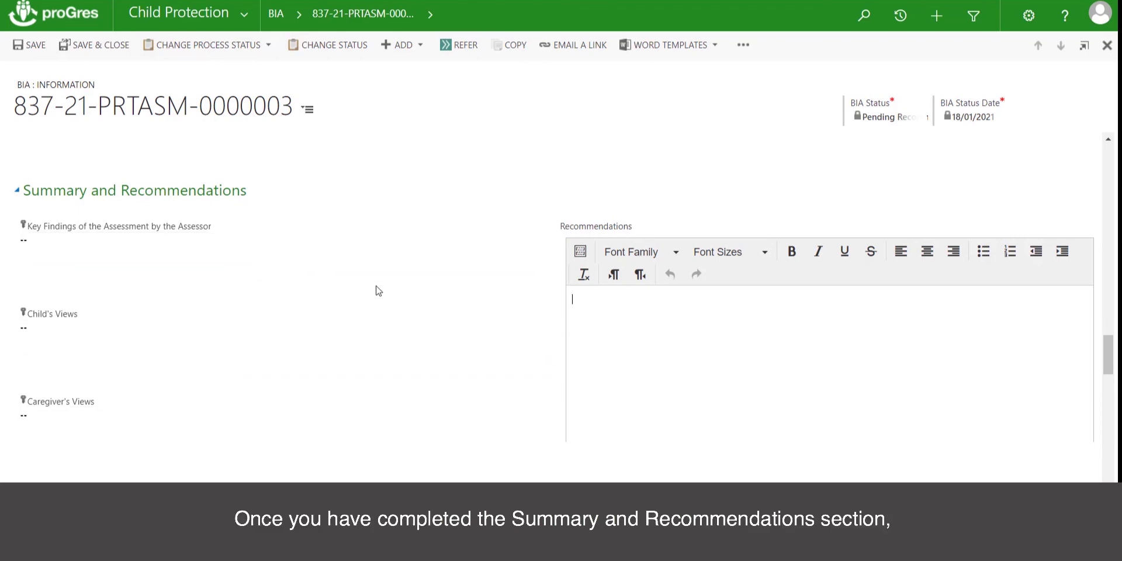
Step: Review the Protection, Safety & Security action options, issue summary, immediate action and no-action reasons, and look through the remaining Recommended Actions areas
{"action": "scroll", "coordinate": [377, 294], "scroll_direction": "down", "scroll_amount": 4}
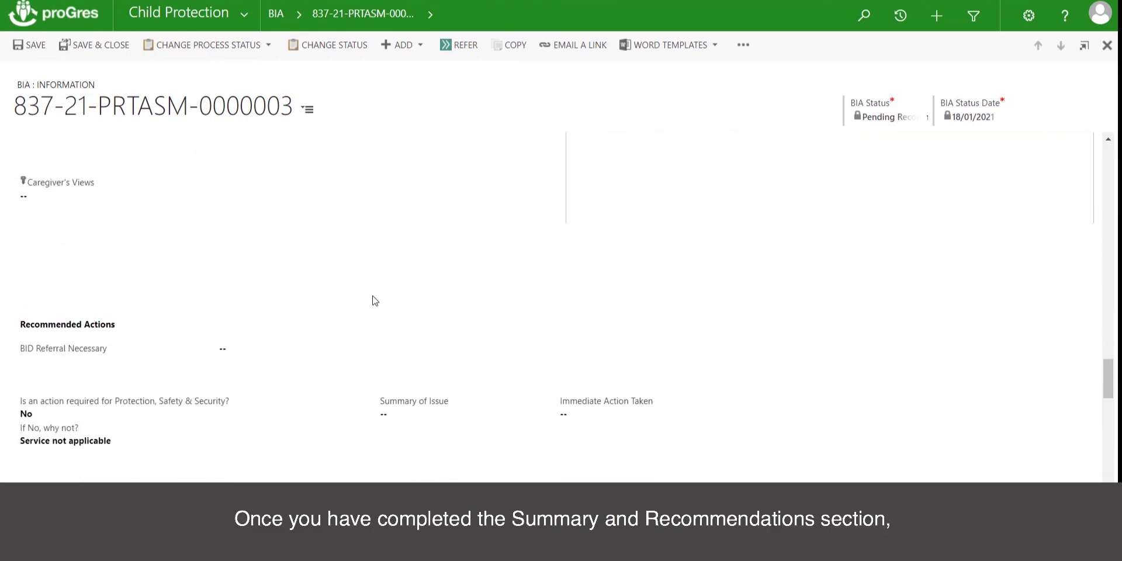
{"action": "scroll", "coordinate": [375, 301], "scroll_direction": "down", "scroll_amount": 1}
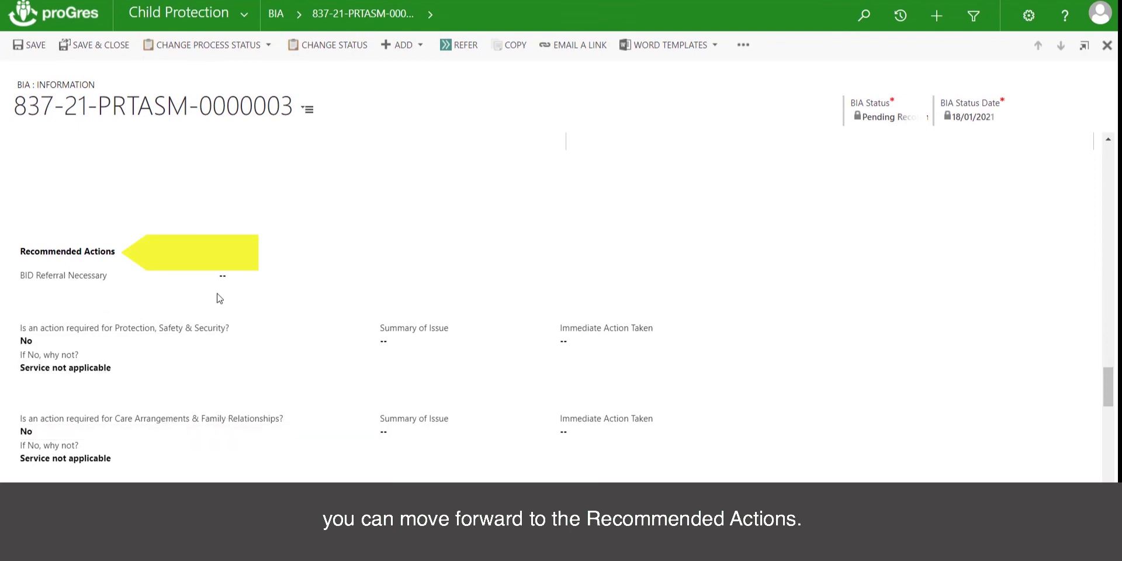
{"action": "scroll", "coordinate": [186, 295], "scroll_direction": "down", "scroll_amount": 1}
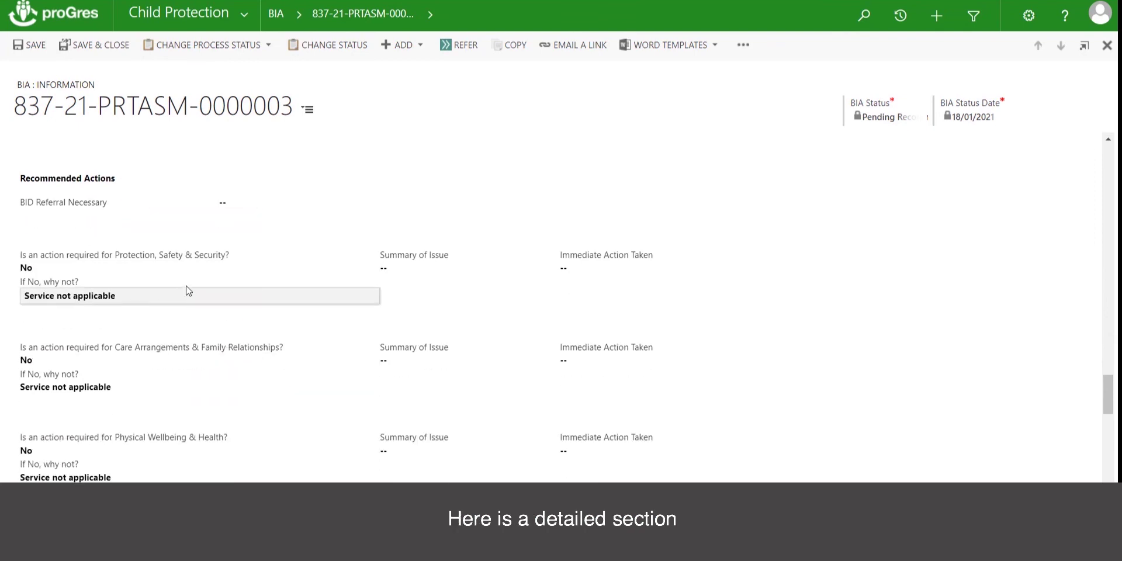
{"action": "left_click", "coordinate": [66, 274]}
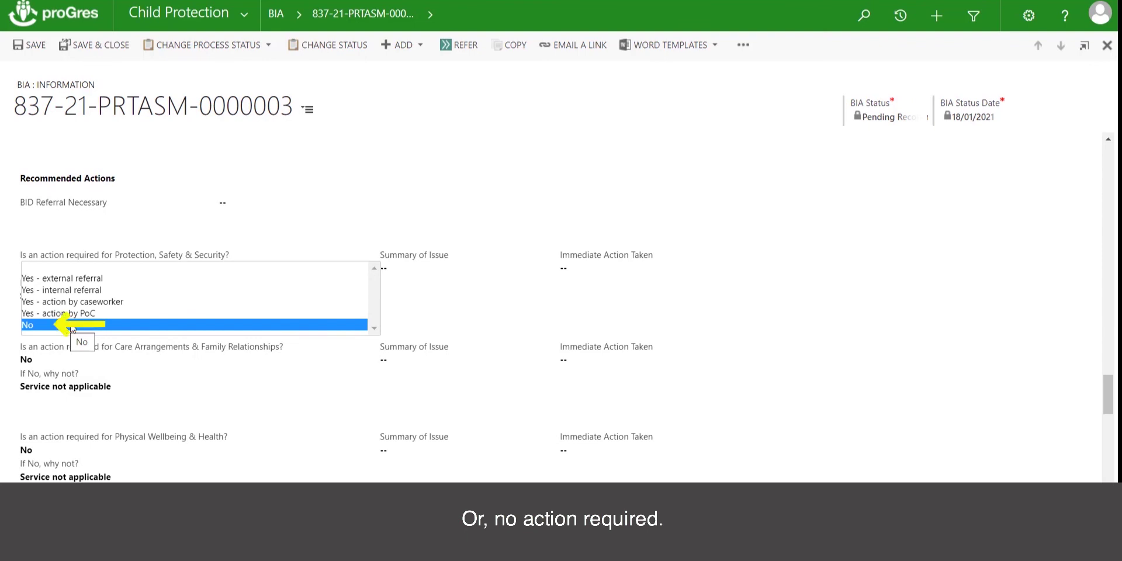
{"action": "left_click", "coordinate": [455, 294]}
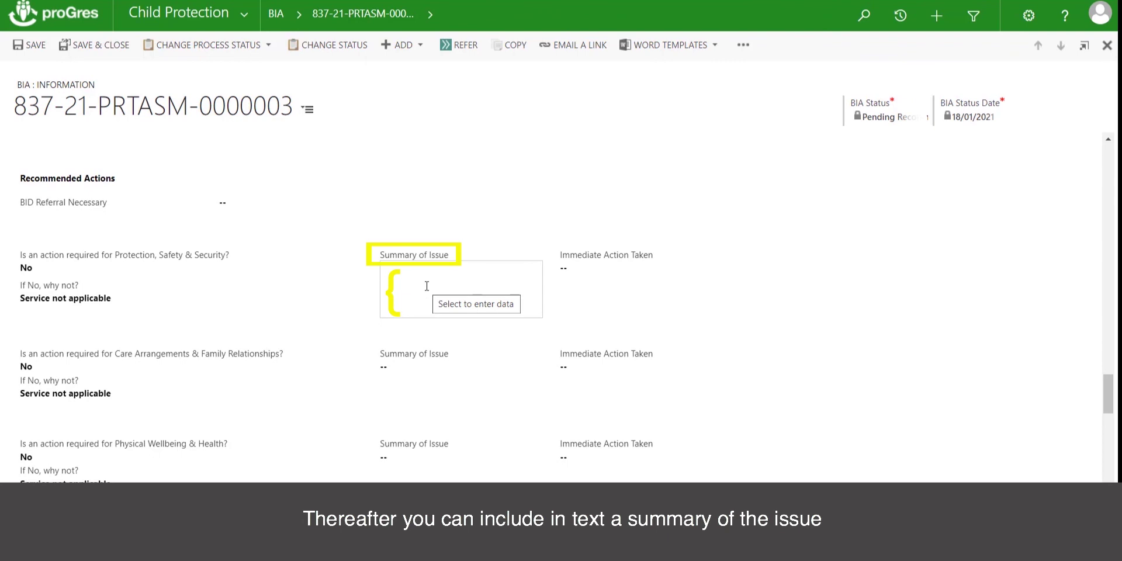
{"action": "left_click", "coordinate": [621, 282]}
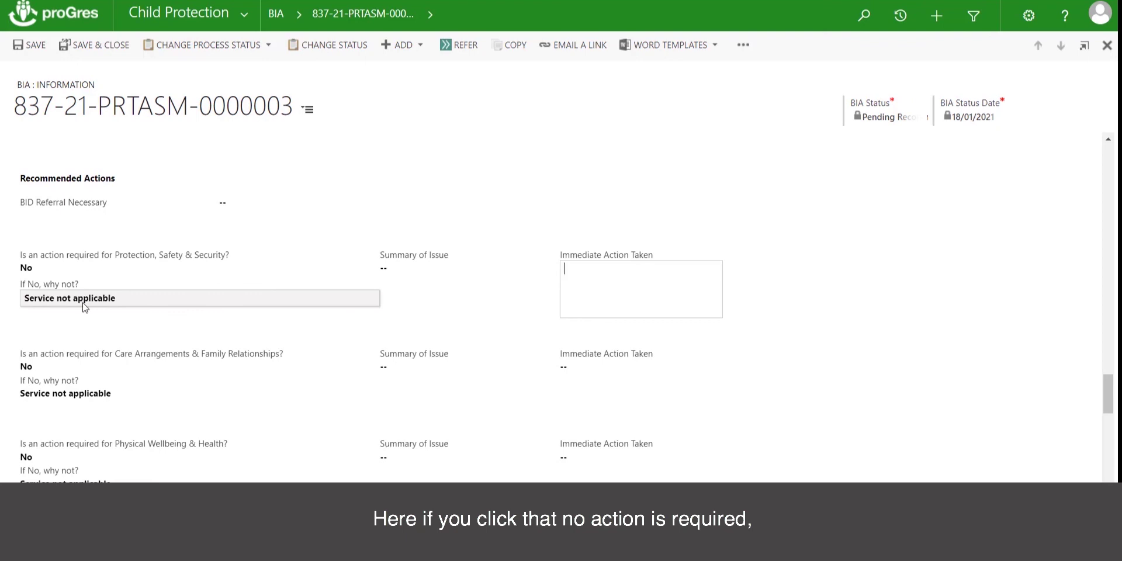
{"action": "left_click", "coordinate": [165, 302]}
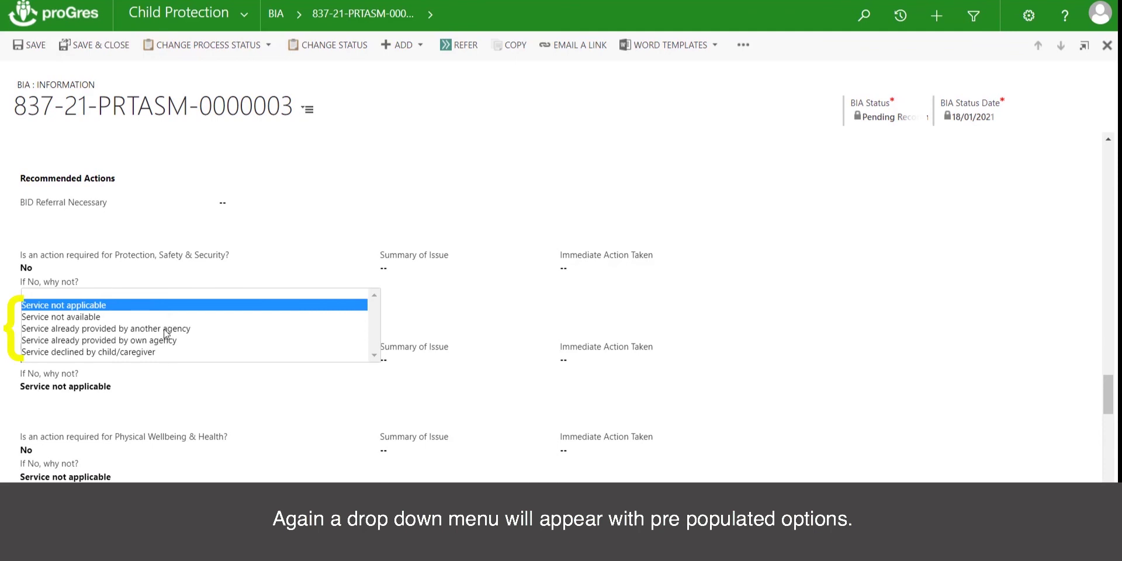
{"action": "left_click", "coordinate": [766, 351]}
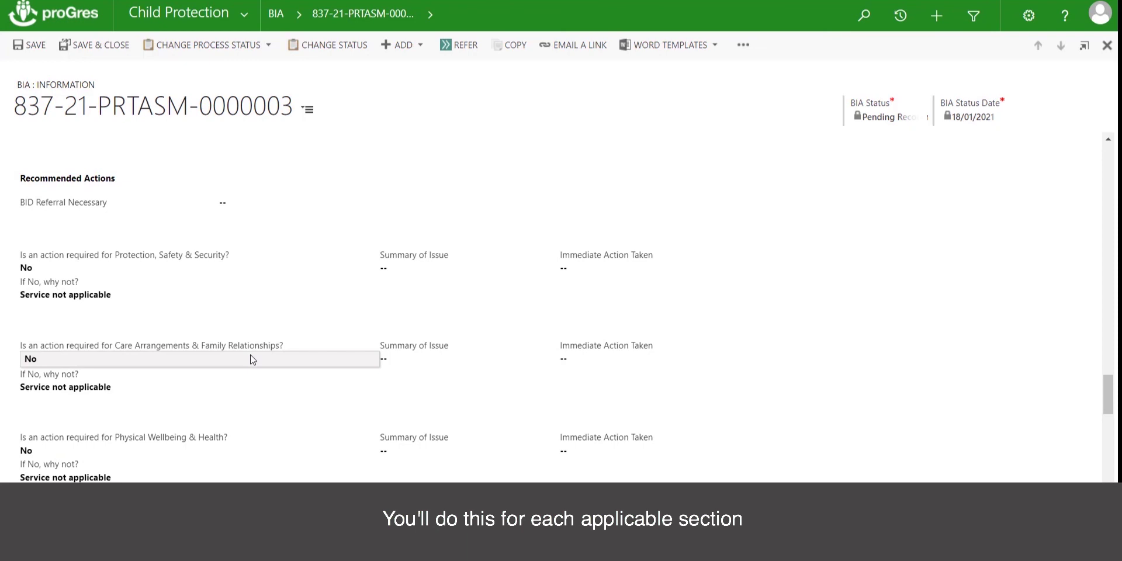
{"action": "scroll", "coordinate": [252, 359], "scroll_direction": "down", "scroll_amount": 1}
{"action": "scroll", "coordinate": [252, 359], "scroll_direction": "down", "scroll_amount": 5}
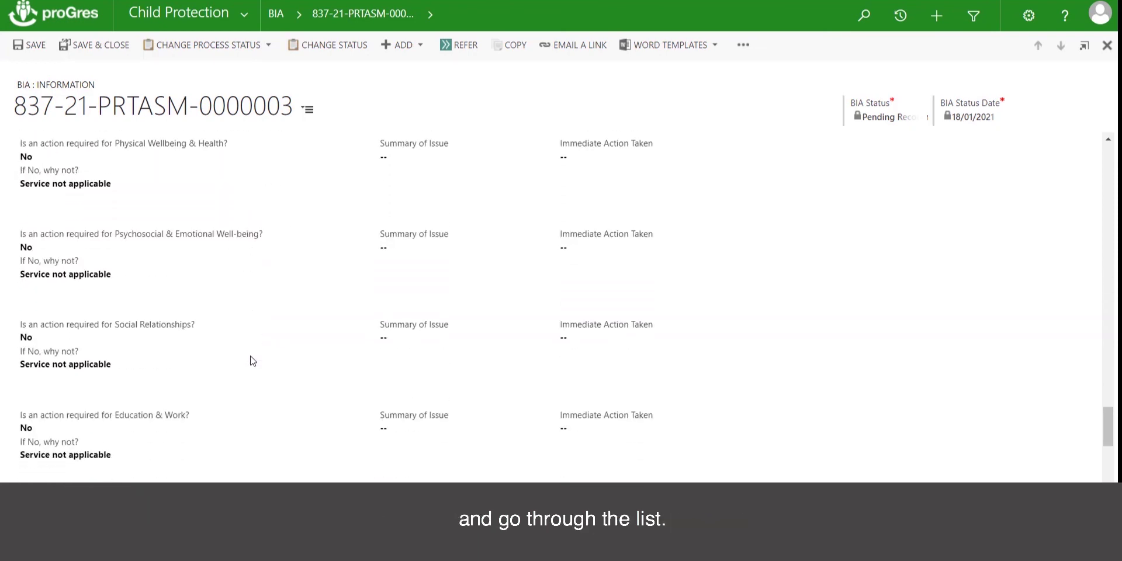
{"action": "scroll", "coordinate": [218, 329], "scroll_direction": "down", "scroll_amount": 4}
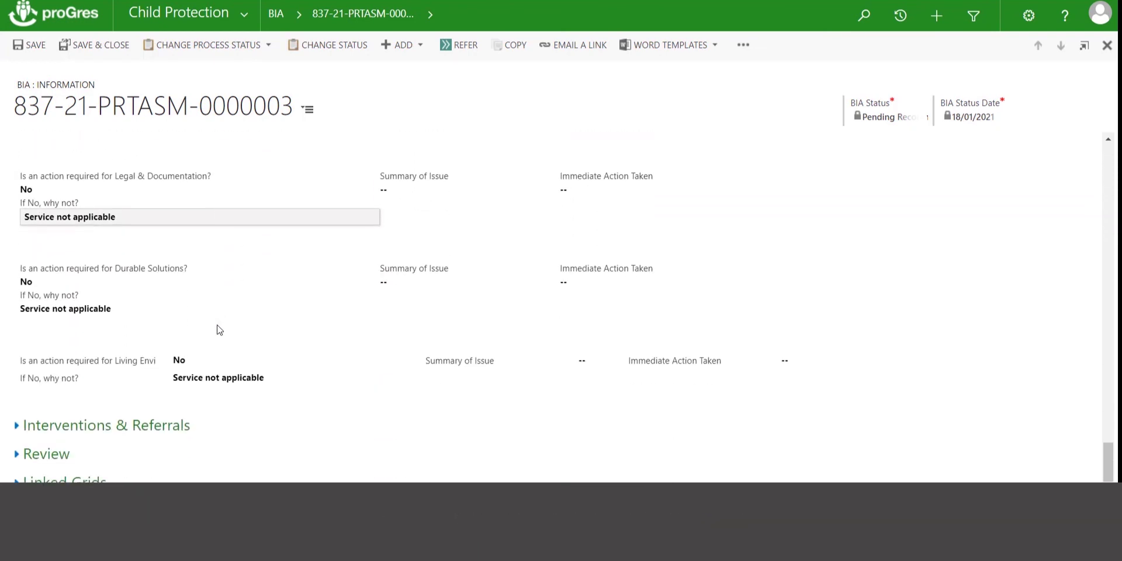
Step: Set BID Referral Necessary to Yes under Recommended Actions and open Main BID Referral Reason for entry
{"action": "scroll", "coordinate": [238, 391], "scroll_direction": "up", "scroll_amount": 12}
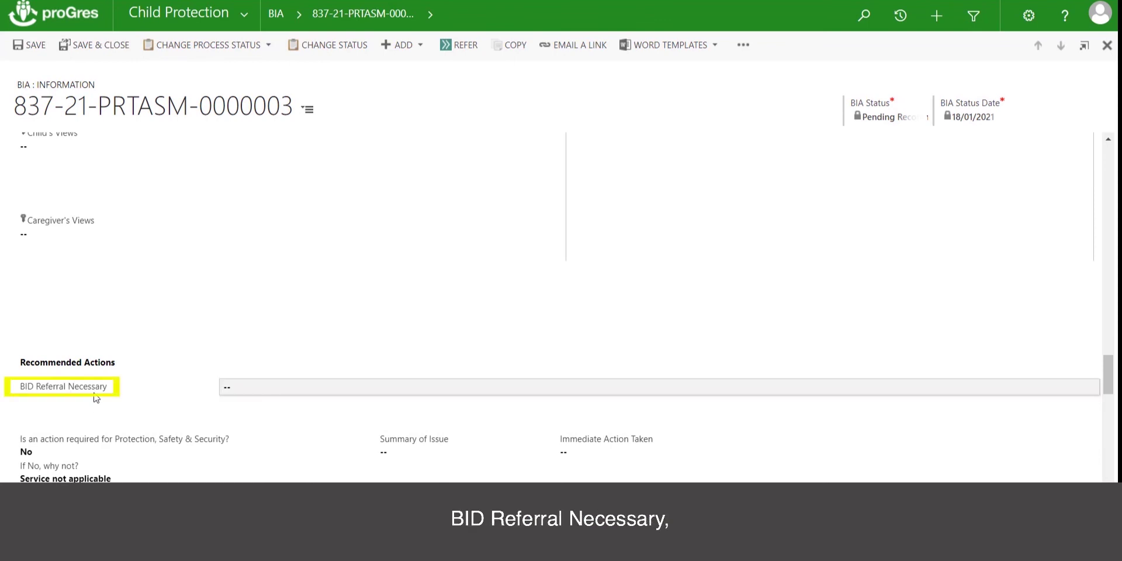
{"action": "left_click", "coordinate": [239, 386]}
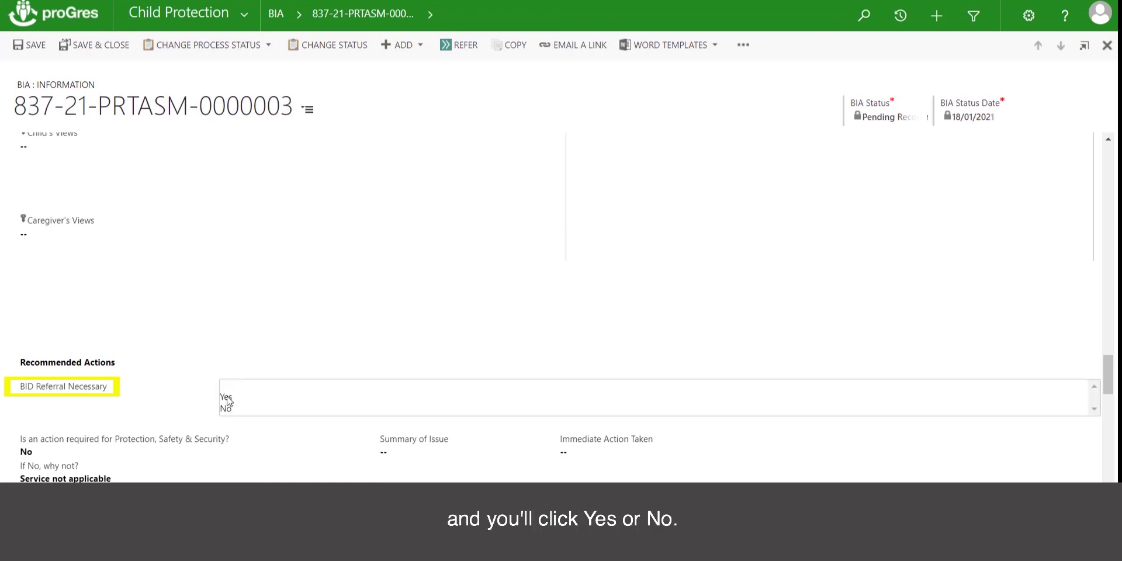
{"action": "left_click", "coordinate": [227, 397]}
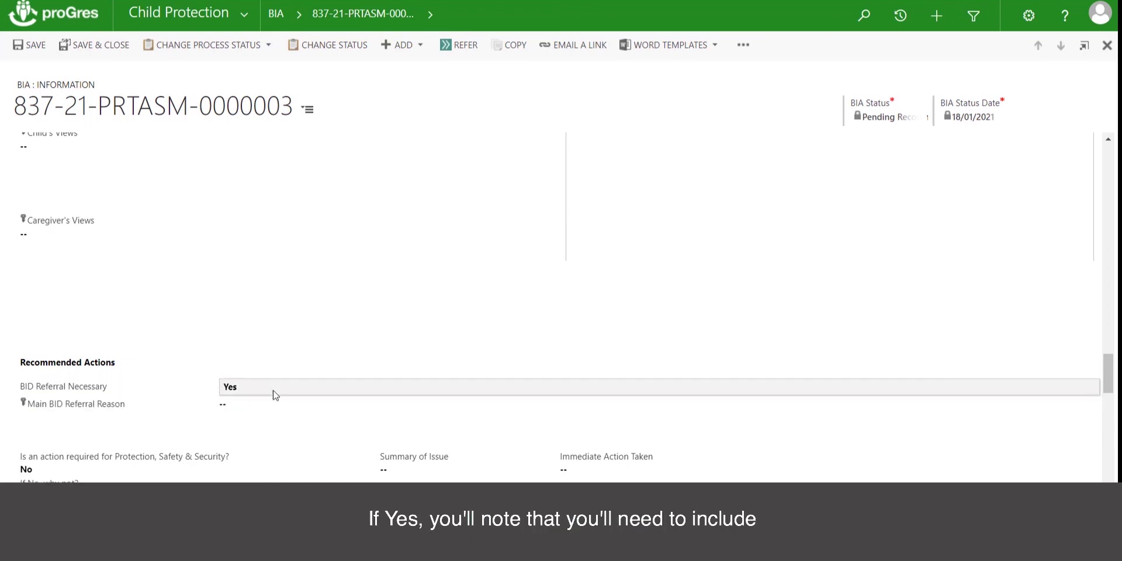
{"action": "left_click", "coordinate": [223, 409]}
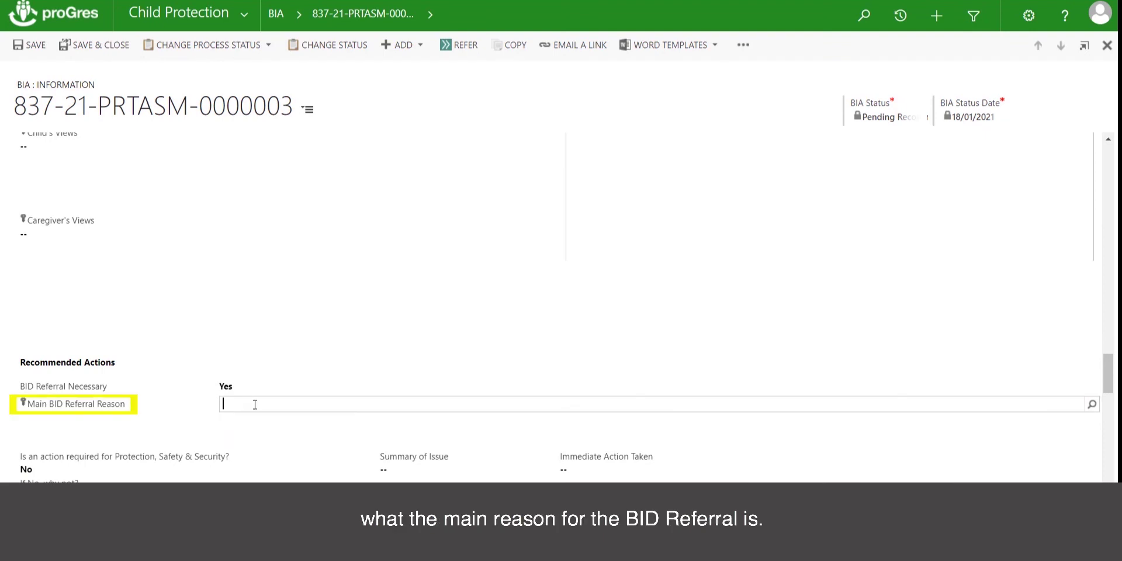
Step: Save and close the Best Interest Assessment record
{"action": "scroll", "coordinate": [596, 278], "scroll_direction": "up", "scroll_amount": 2}
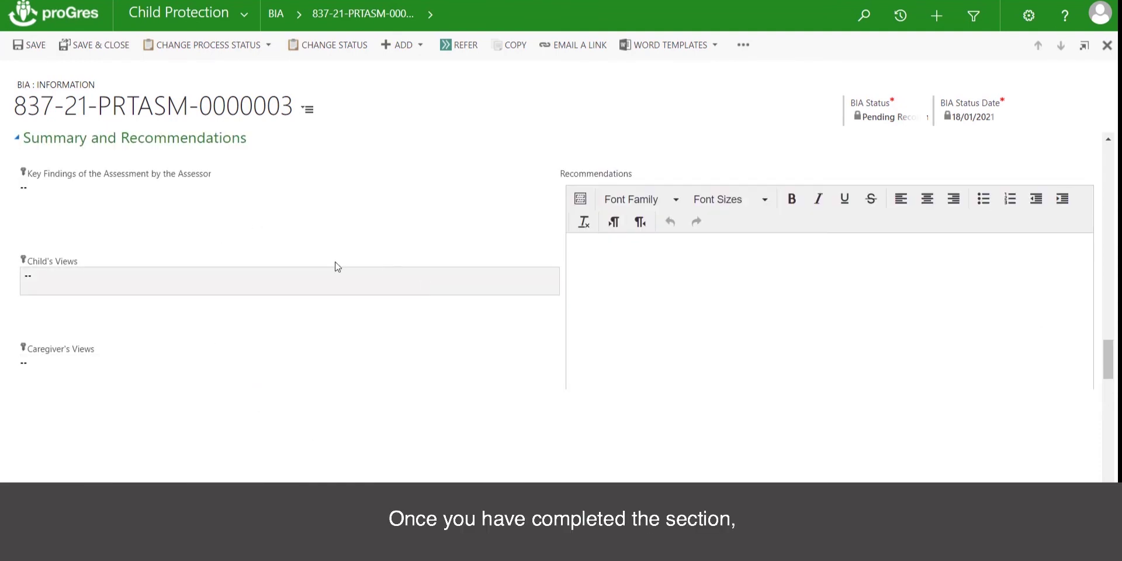
{"action": "scroll", "coordinate": [317, 276], "scroll_direction": "up", "scroll_amount": 2}
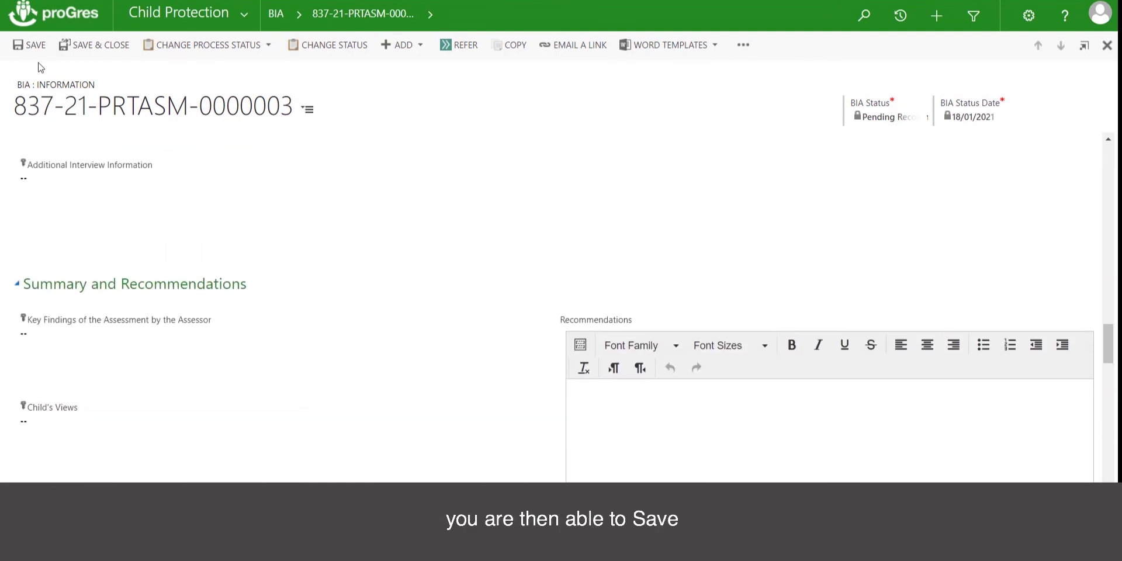
{"action": "left_click", "coordinate": [120, 53]}
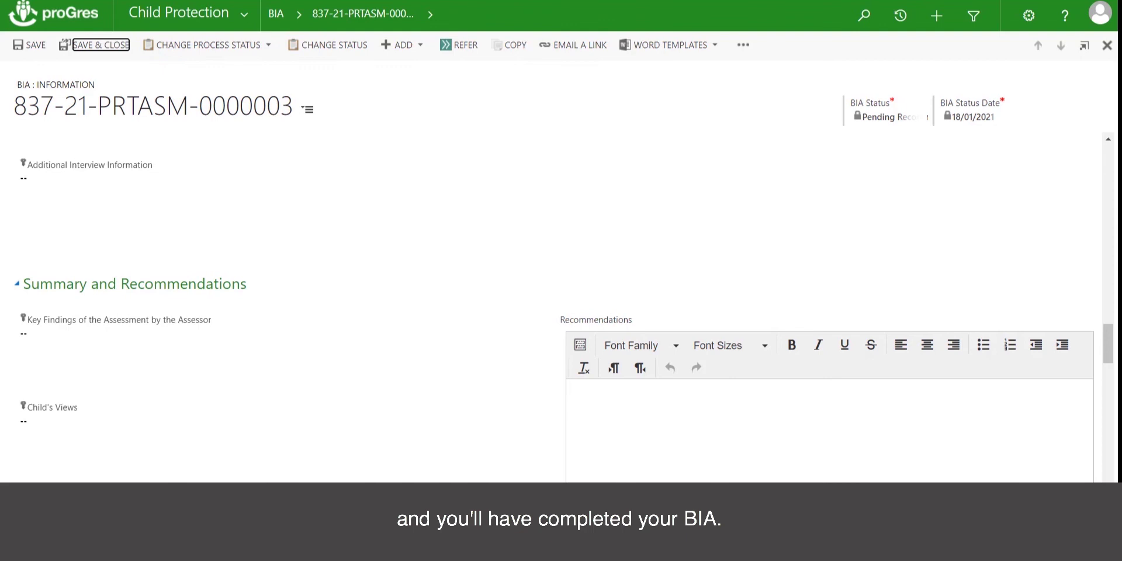